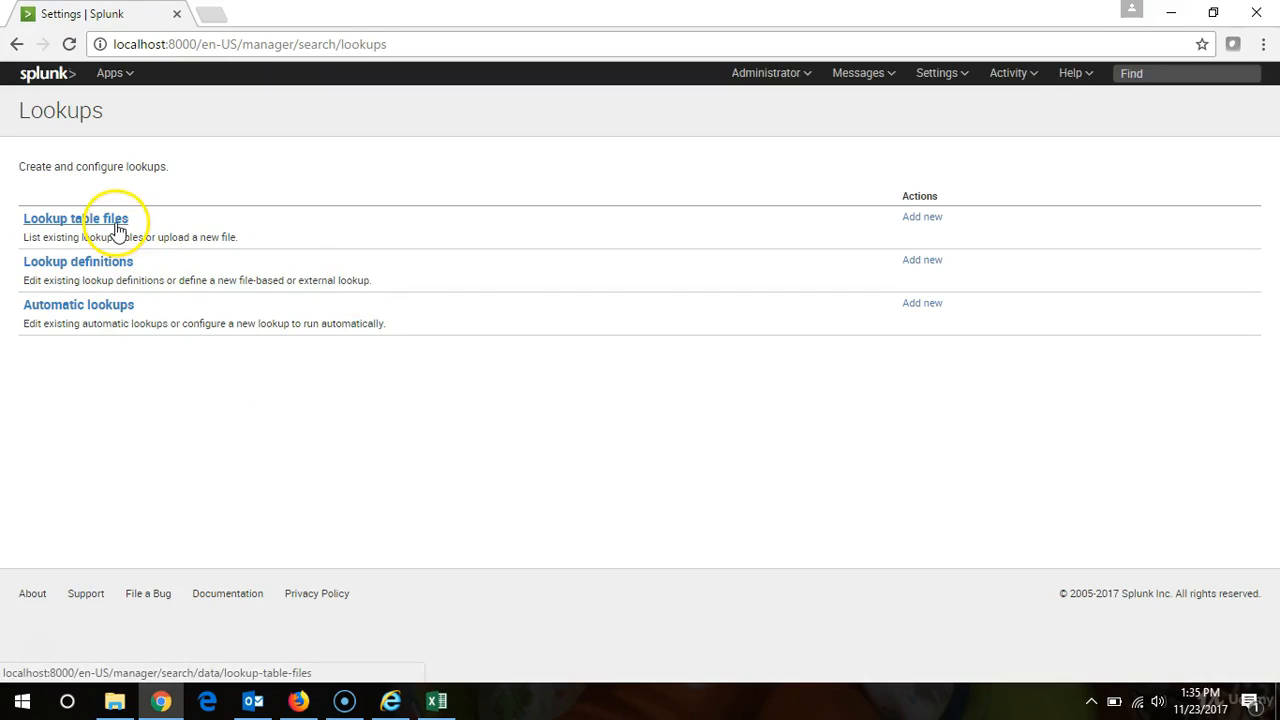
Step: Upload http-status-codes.csv as a new lookup table file in the search app with destination filename https-status.csv and save it
left_click(116, 228)
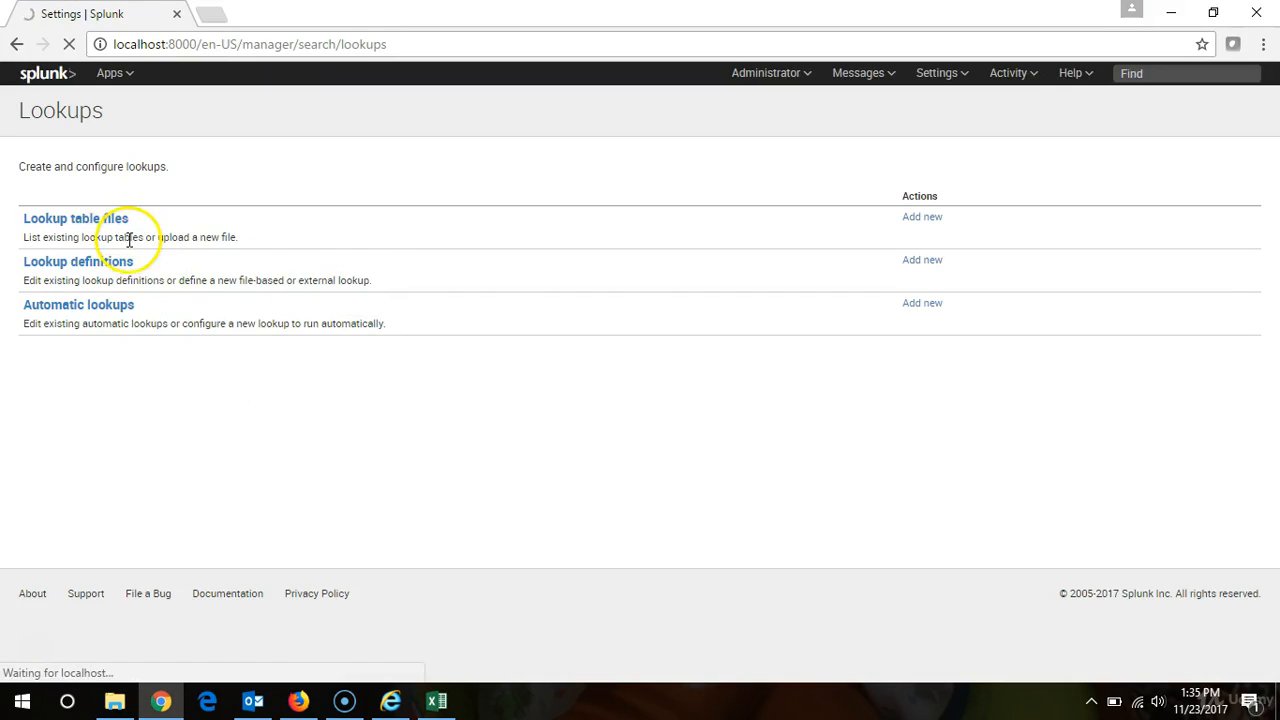
left_click(93, 255)
left_click(262, 260)
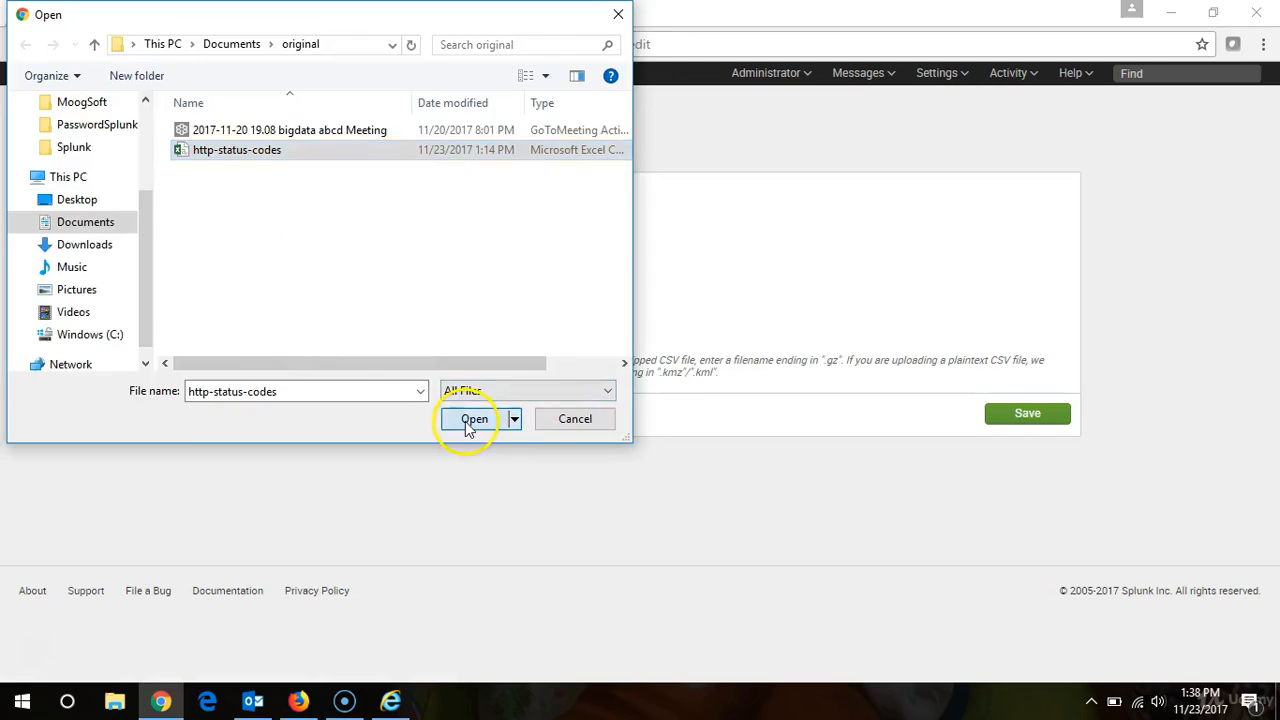
left_click(474, 419)
left_click(369, 337)
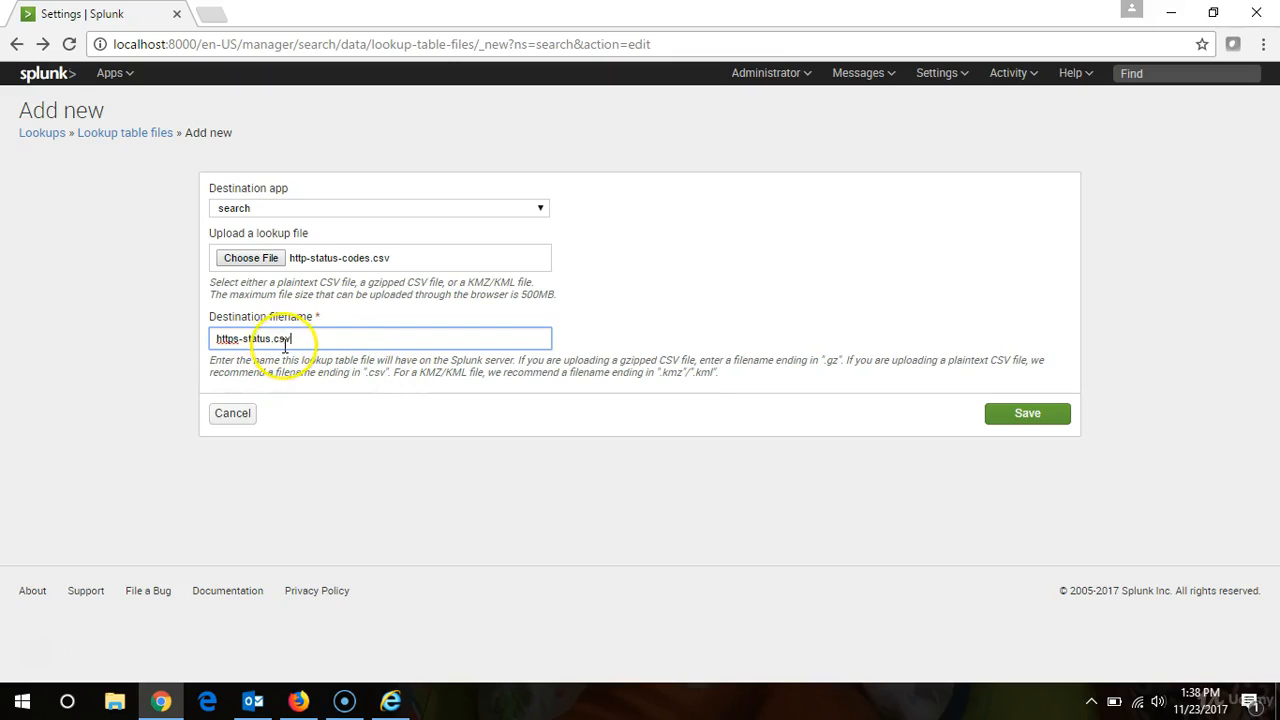
left_click_drag(272, 339, 286, 339)
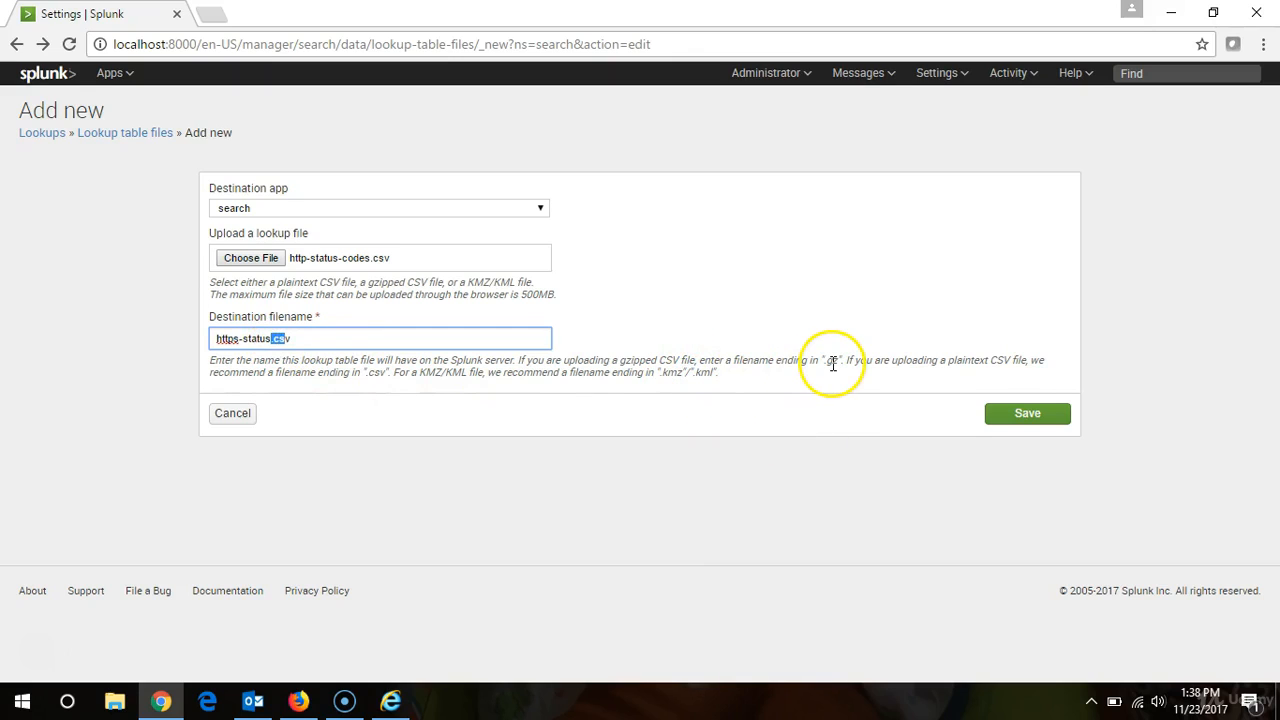
left_click(1000, 418)
Step: Set the permissions of the http-status.csv lookup file to this app only (search) and save them
left_click_drag(298, 488, 370, 487)
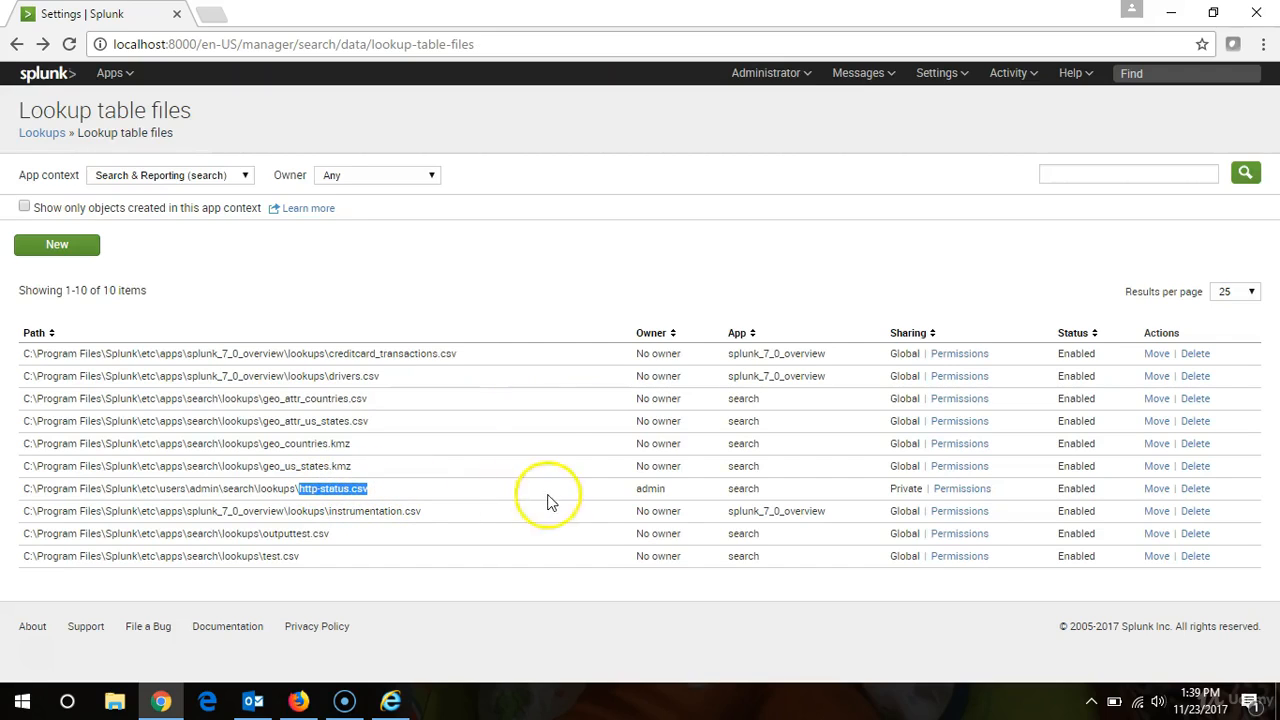
left_click(964, 494)
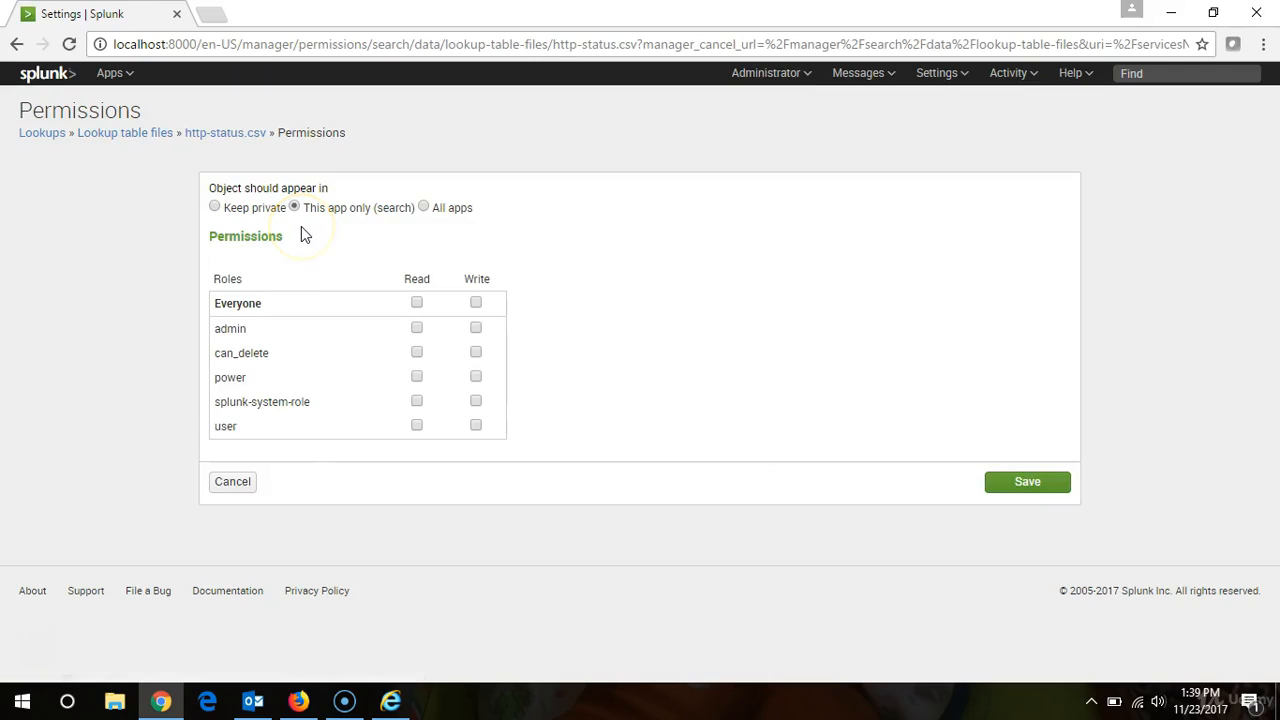
left_click(1041, 489)
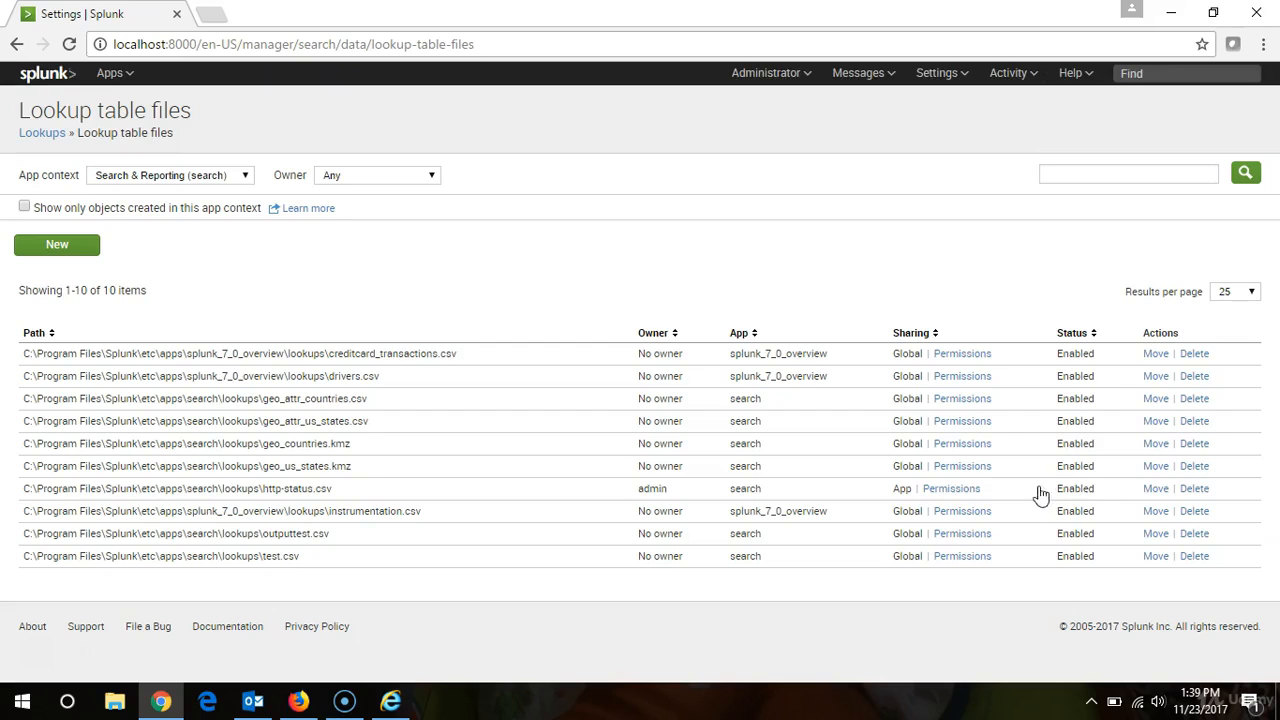
Step: Create a file-based lookup definition named httpsLookup that uses http-status.csv, and share it with this app only (search)
left_click(39, 140)
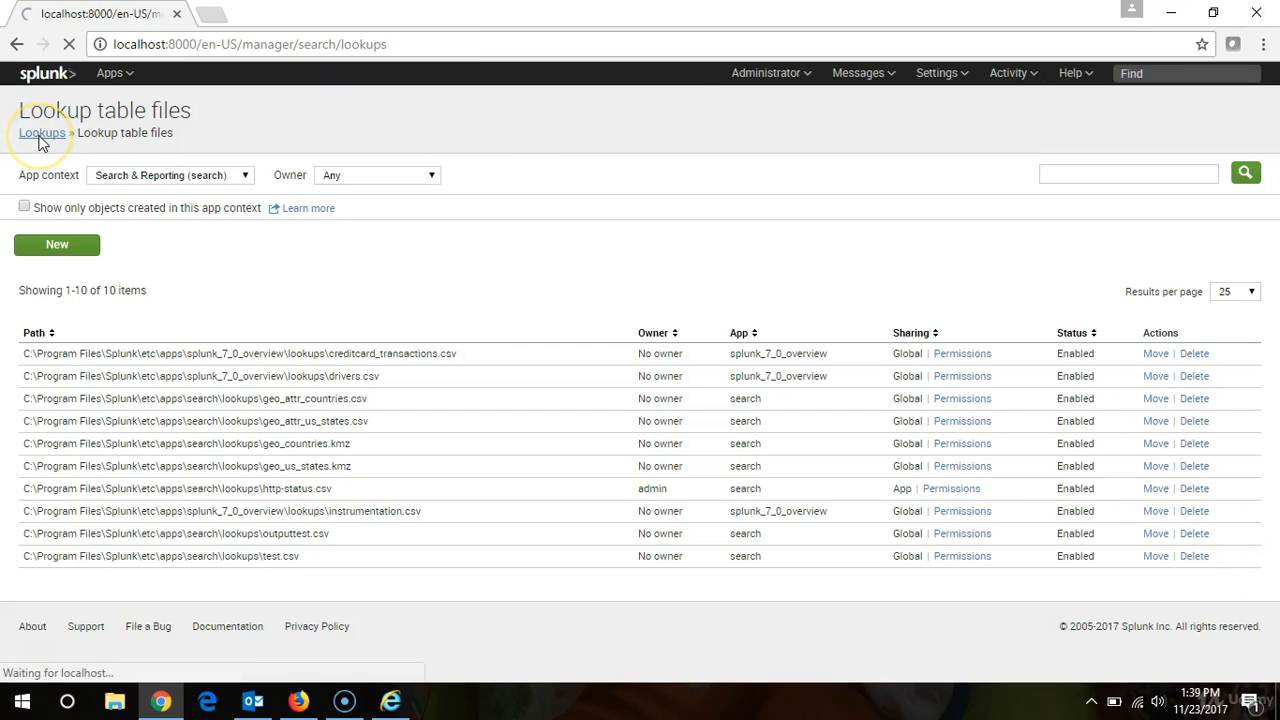
left_click(78, 266)
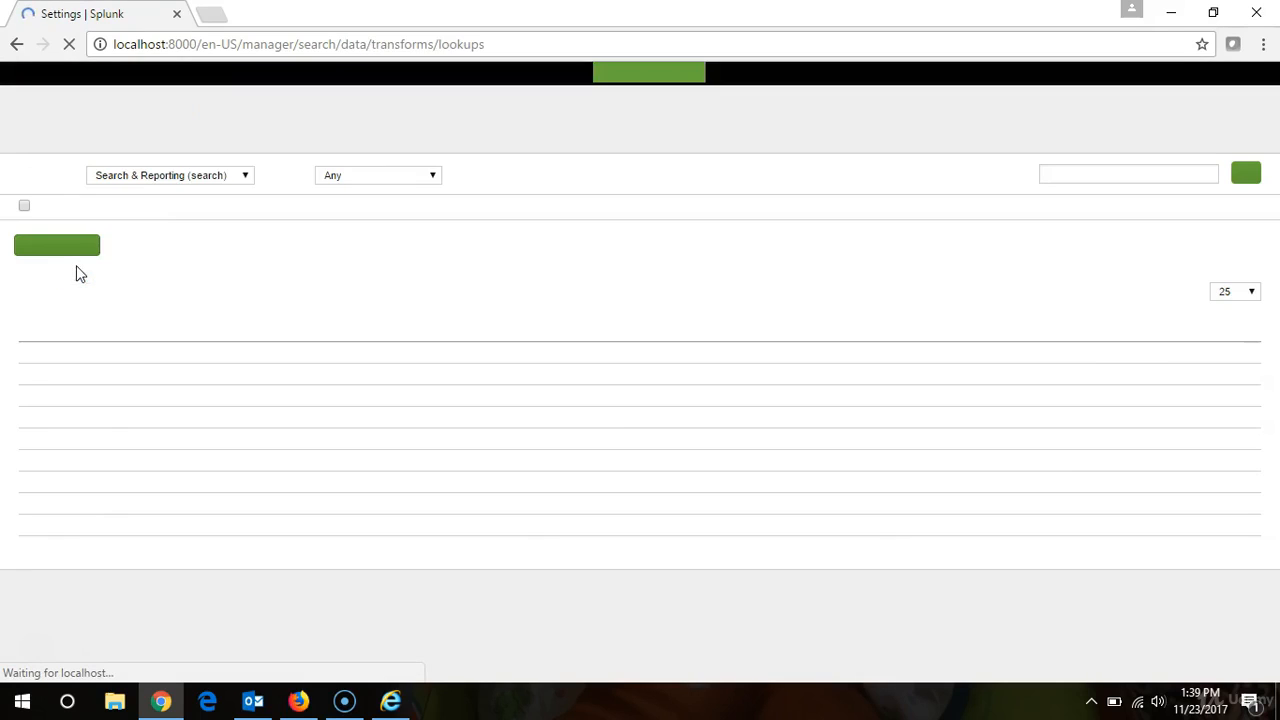
left_click(74, 258)
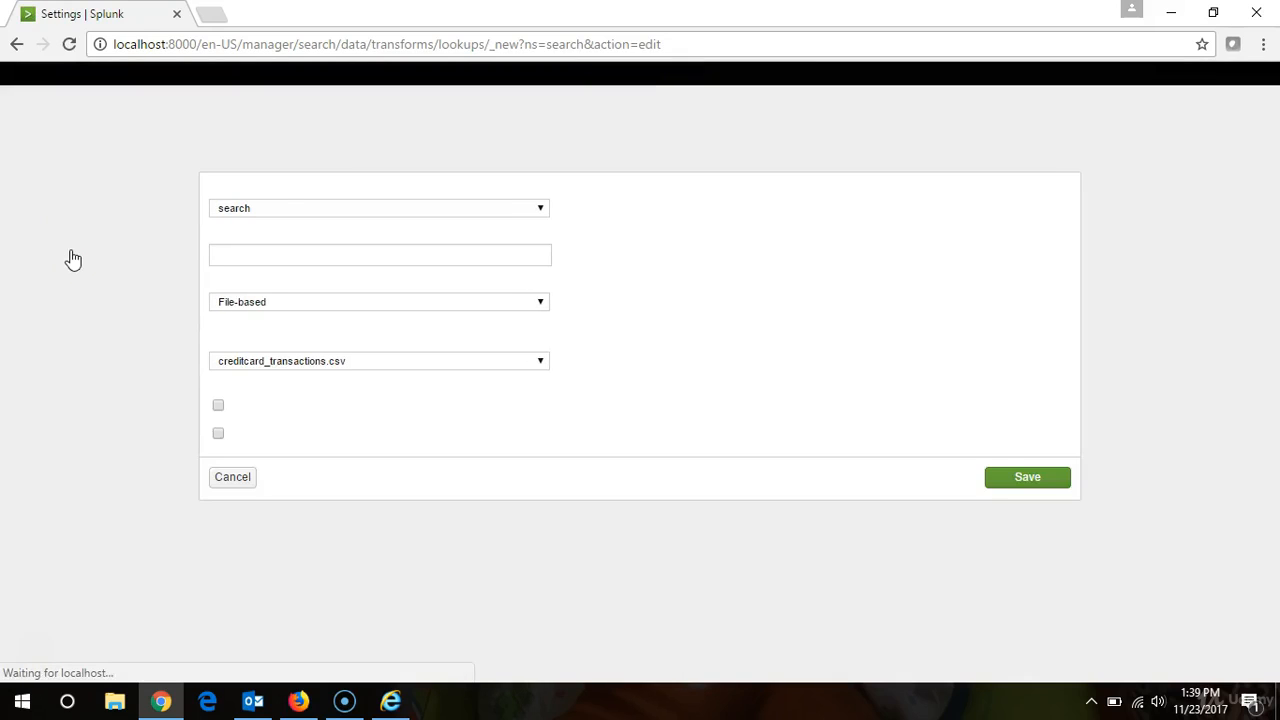
left_click(251, 258)
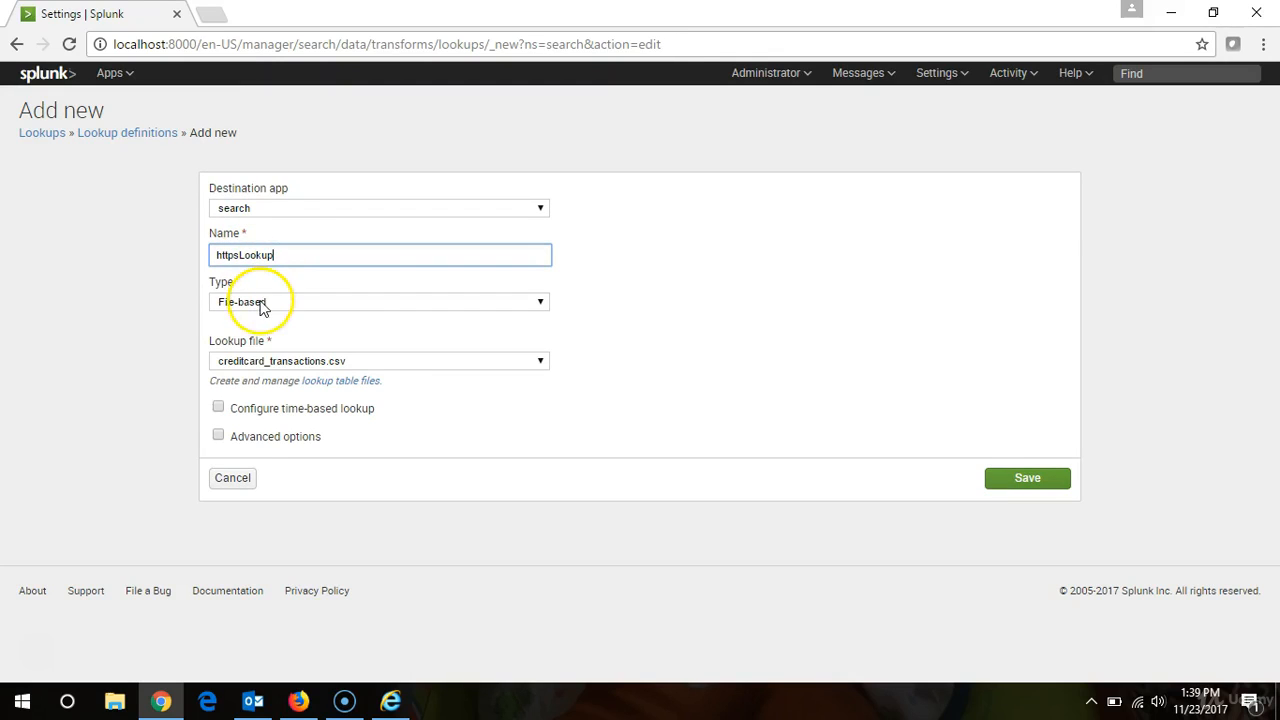
left_click(262, 302)
left_click(262, 318)
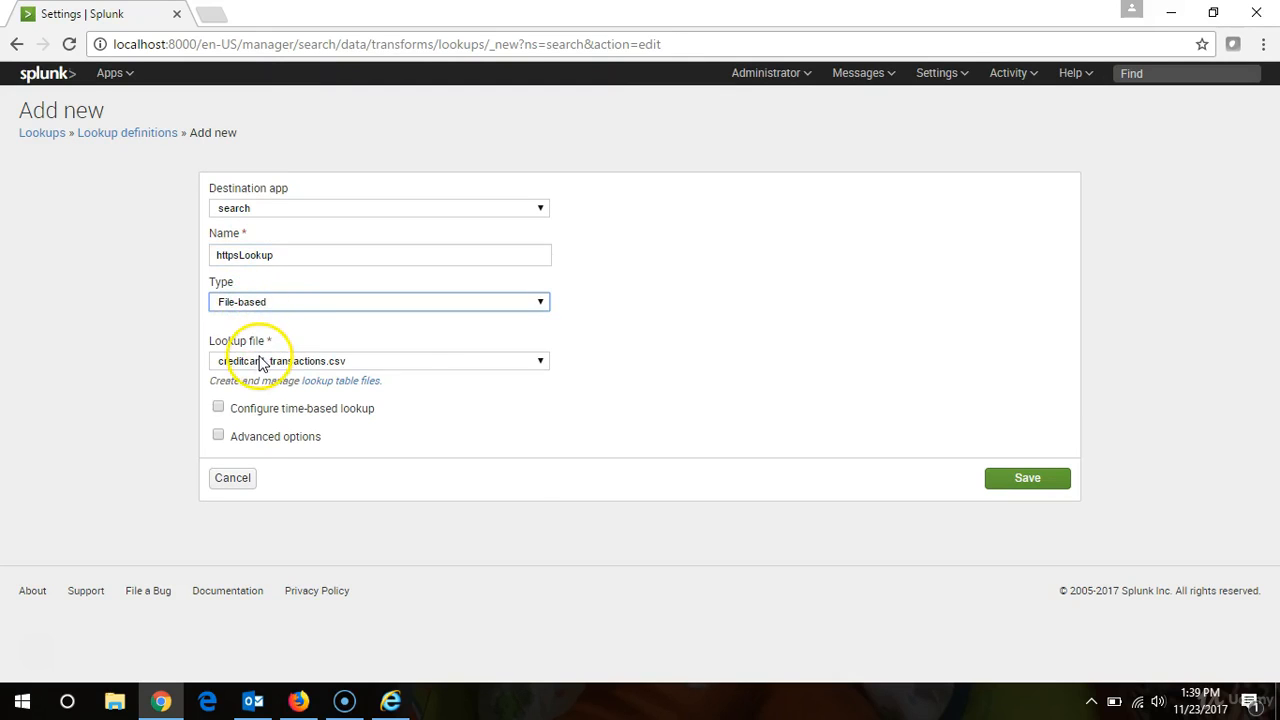
left_click(262, 361)
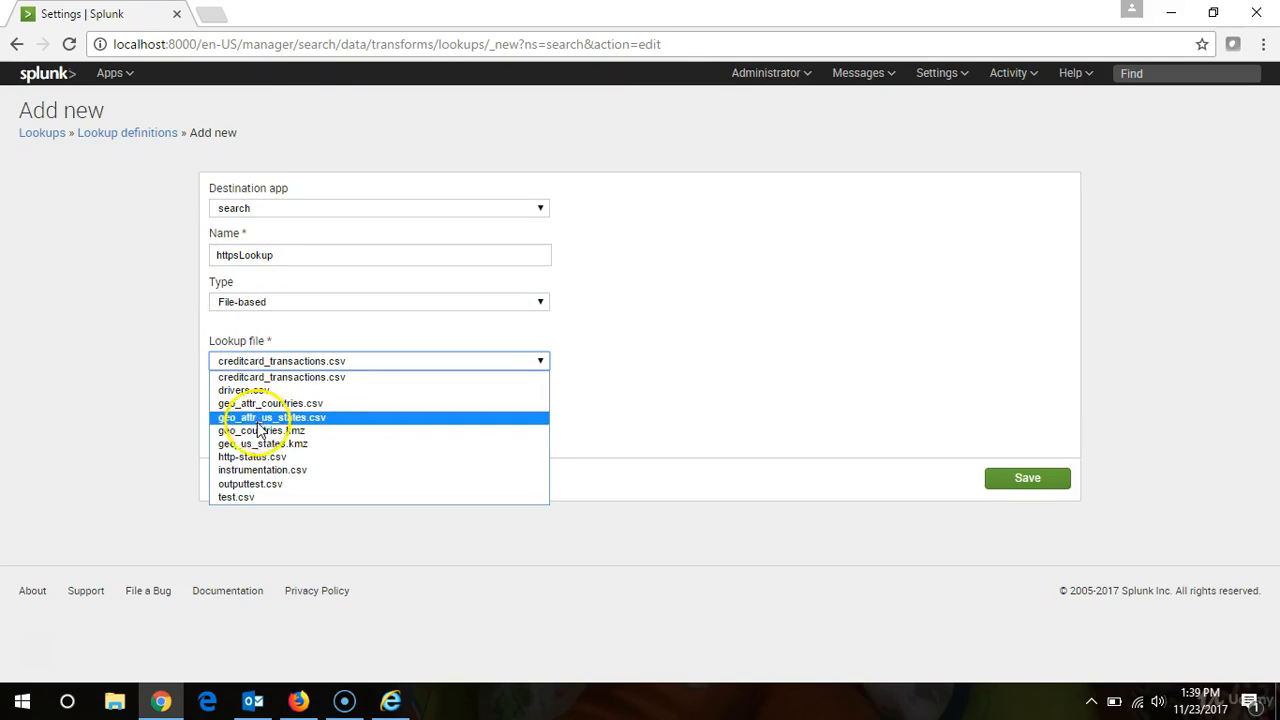
left_click(248, 456)
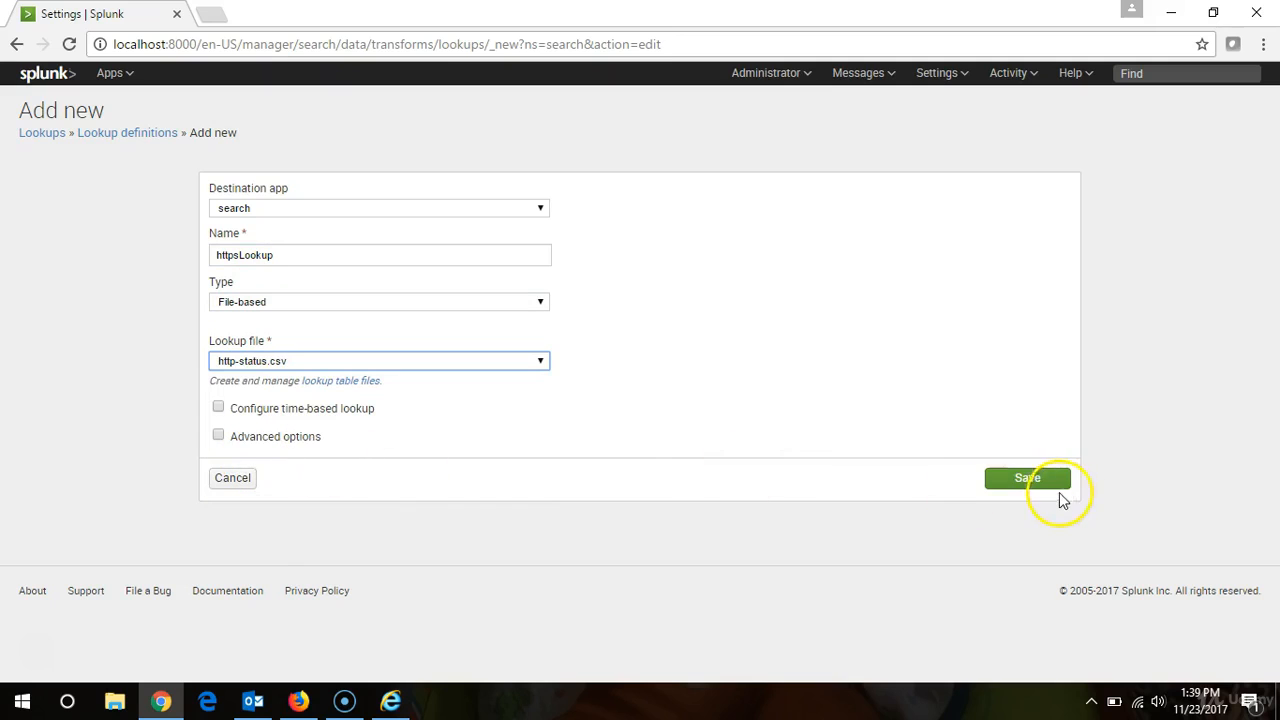
left_click(1057, 495)
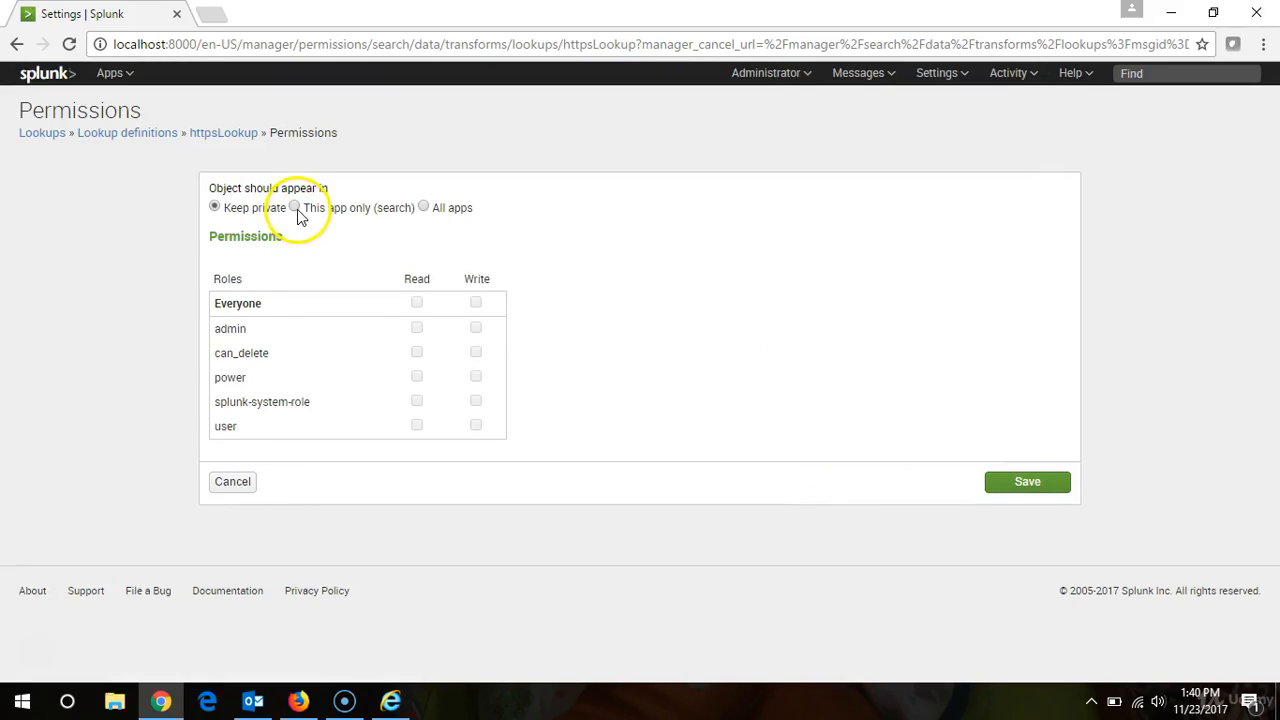
left_click(295, 208)
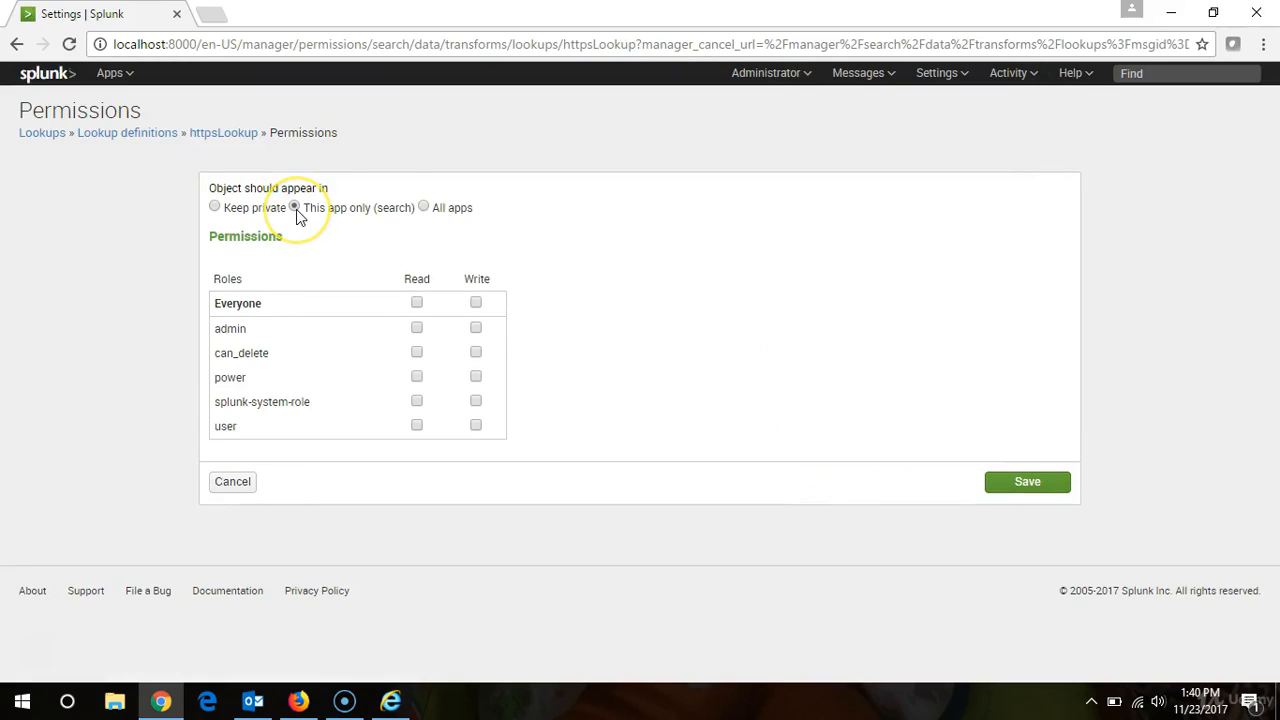
left_click(1062, 488)
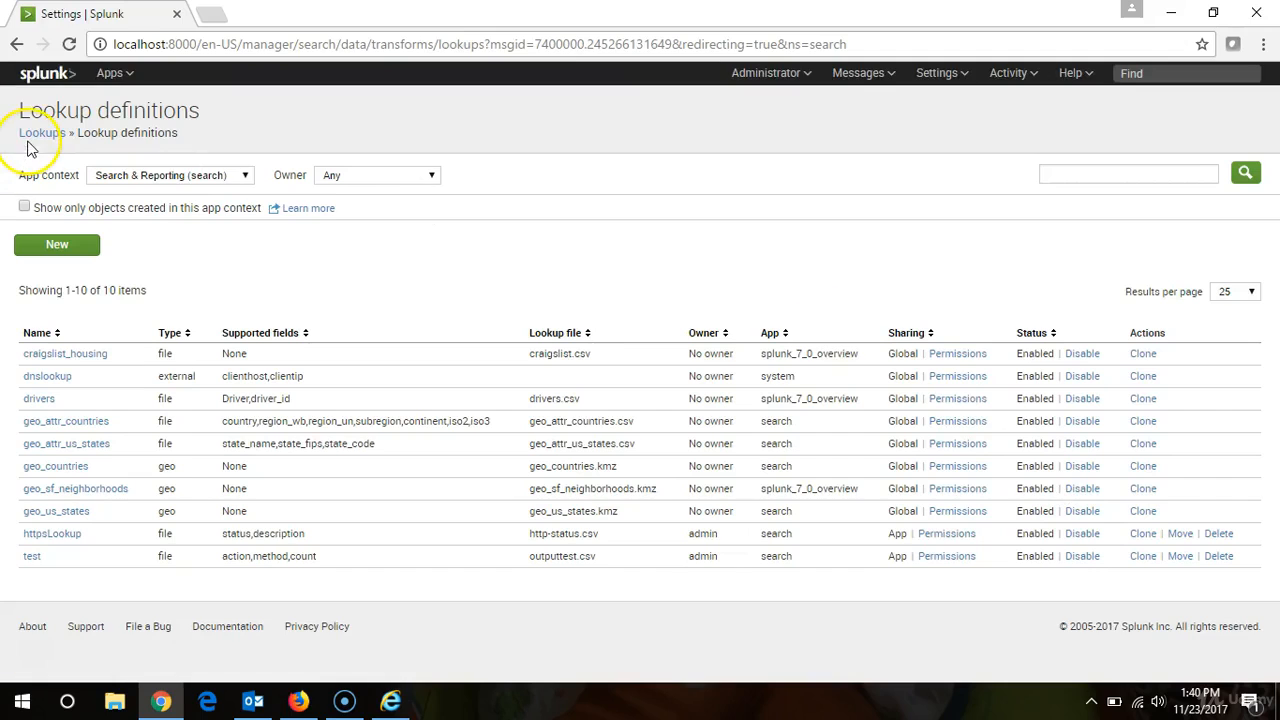
Step: Start a new automatic lookup named httpsLookup that uses the httpsLookup lookup table
left_click(30, 140)
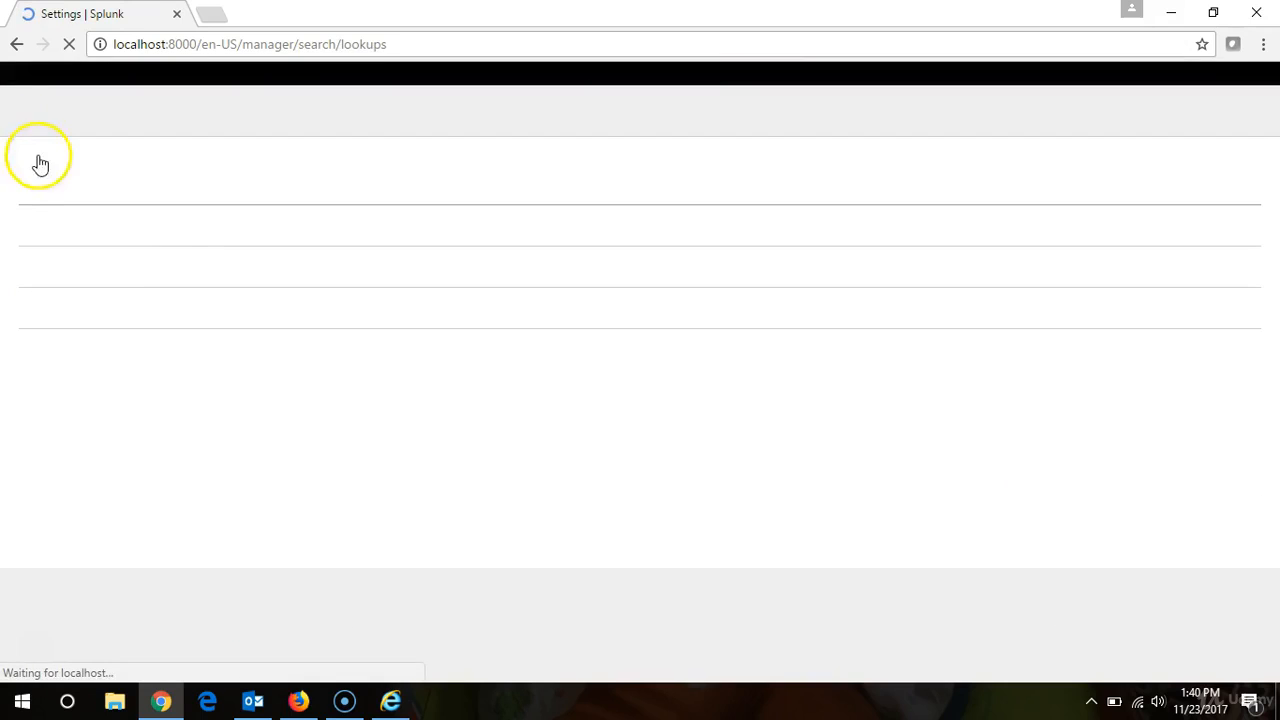
left_click(70, 306)
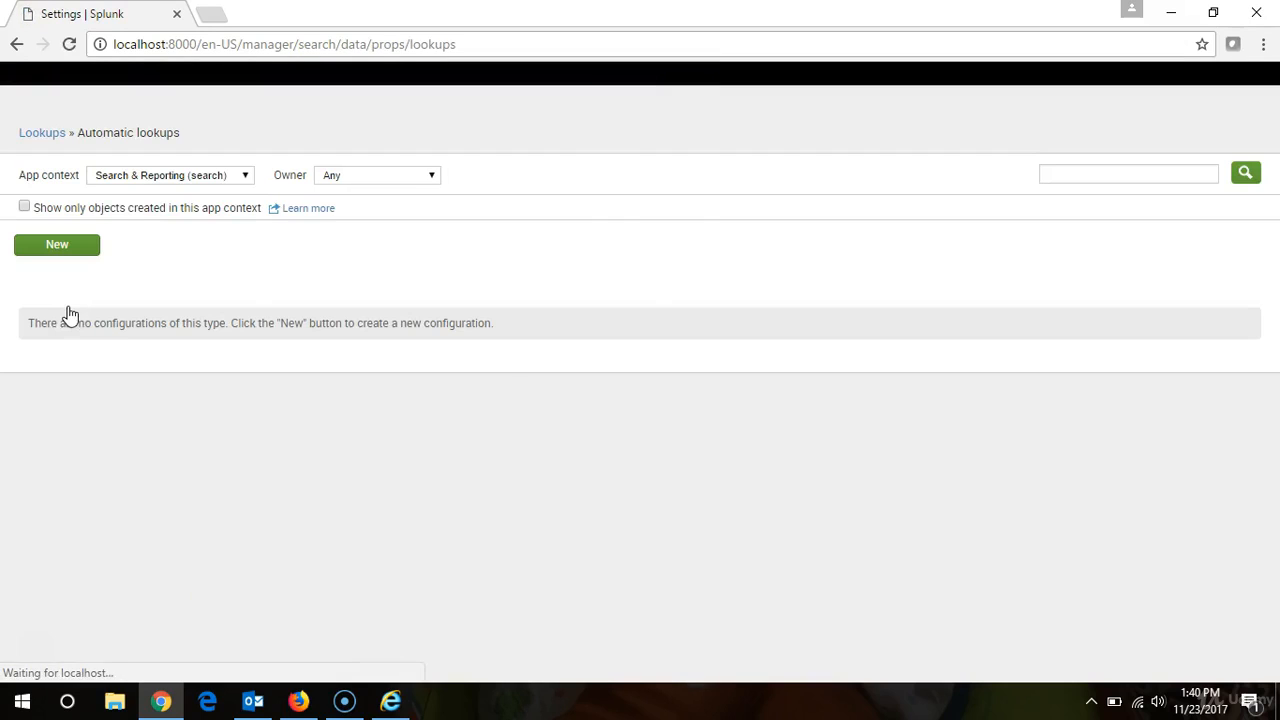
left_click(57, 247)
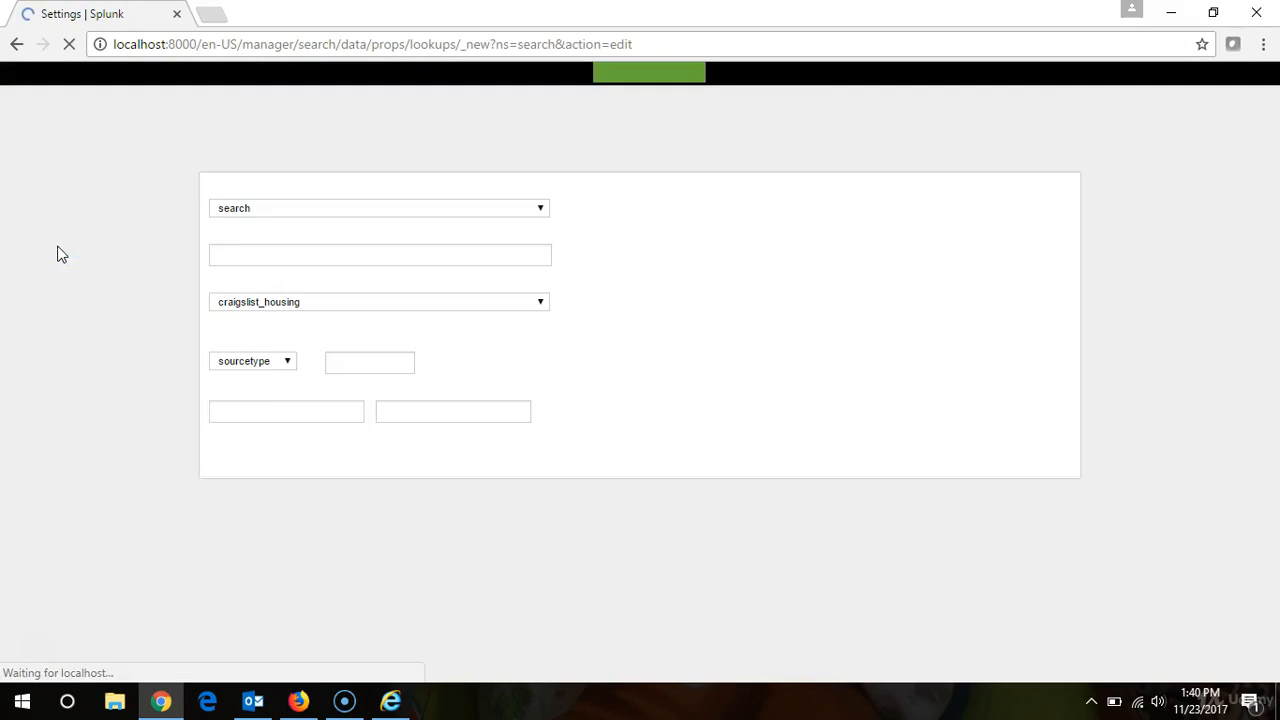
left_click(282, 256)
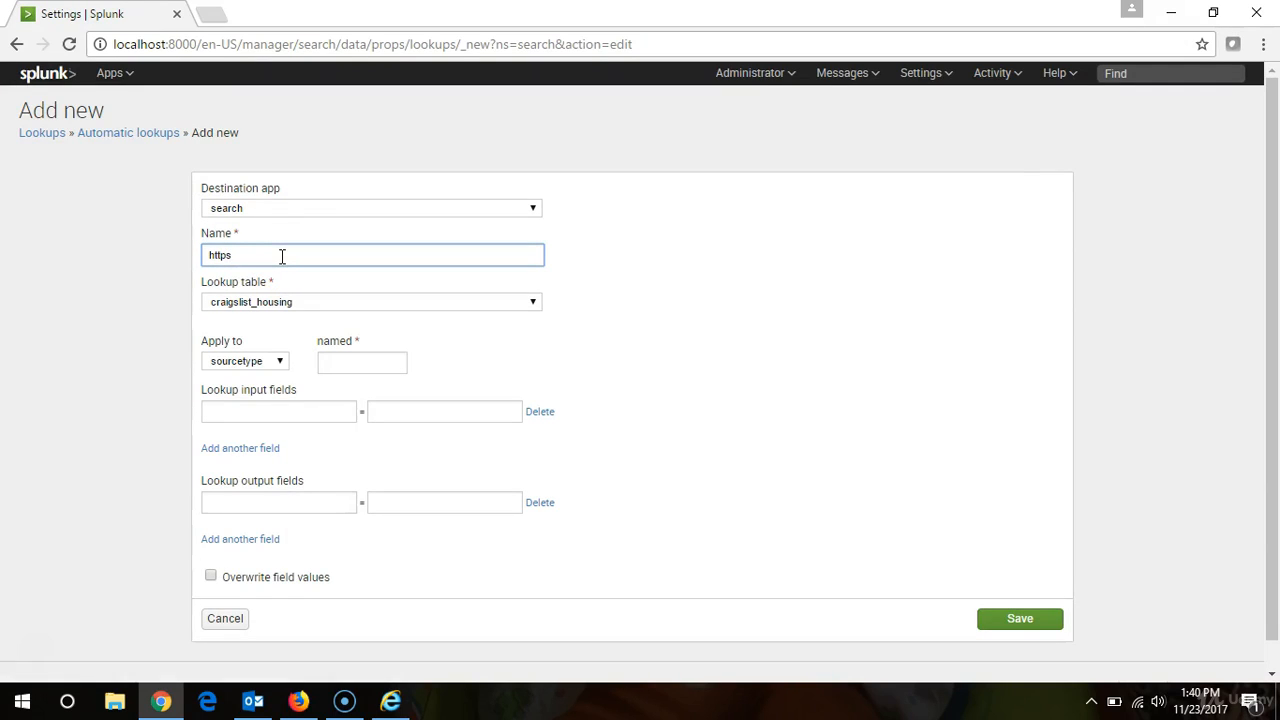
left_click(286, 301)
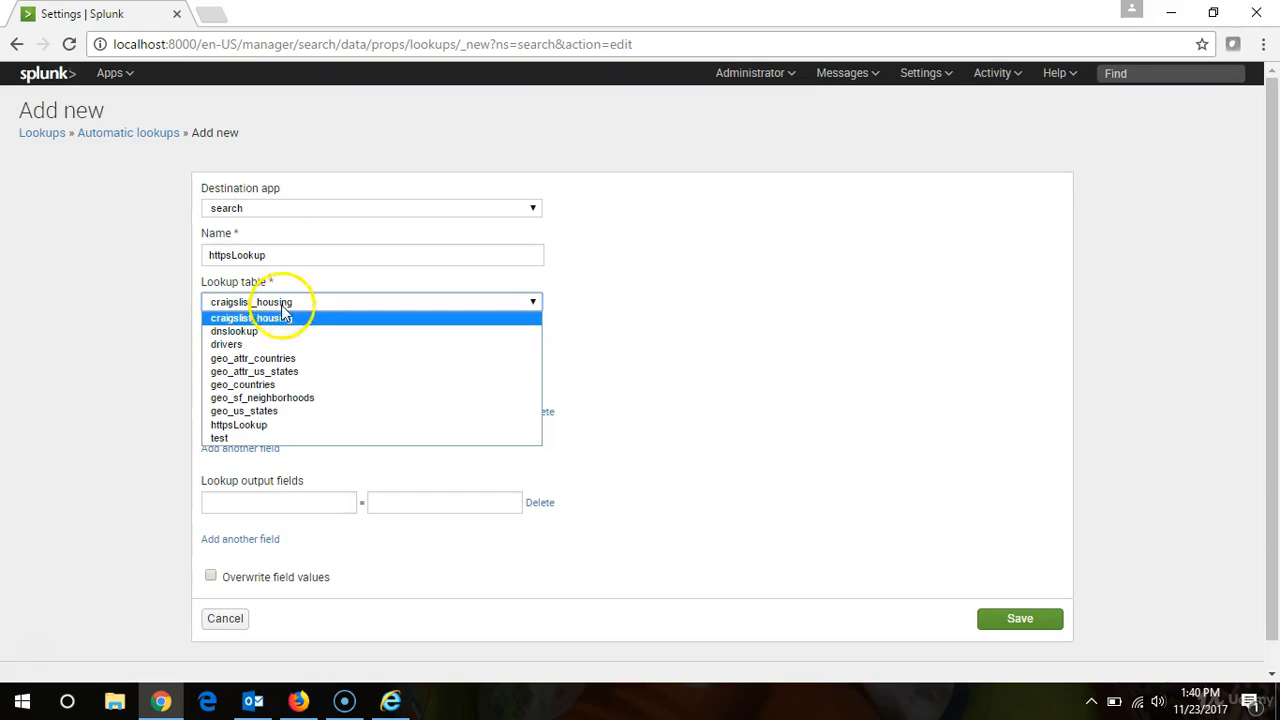
left_click(238, 424)
Step: Apply the automatic lookup to the sourcetype named access_combined_wcookie
left_click(327, 365)
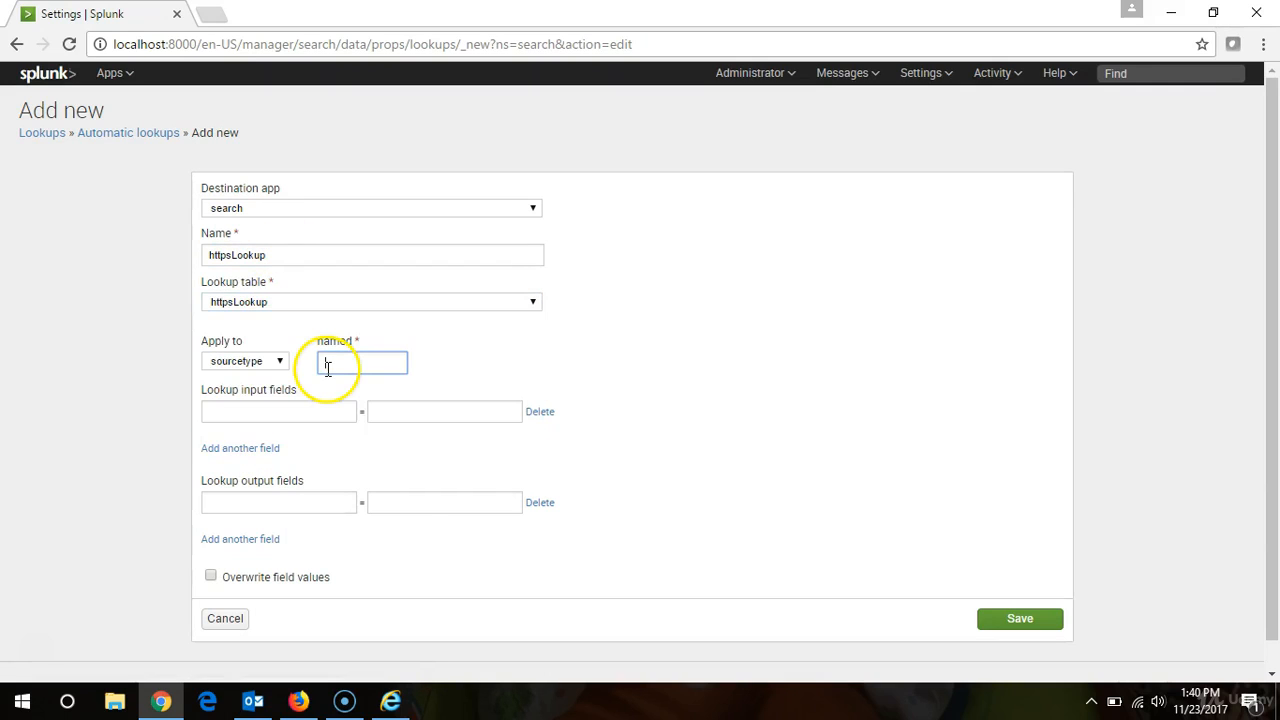
type("access_combined")
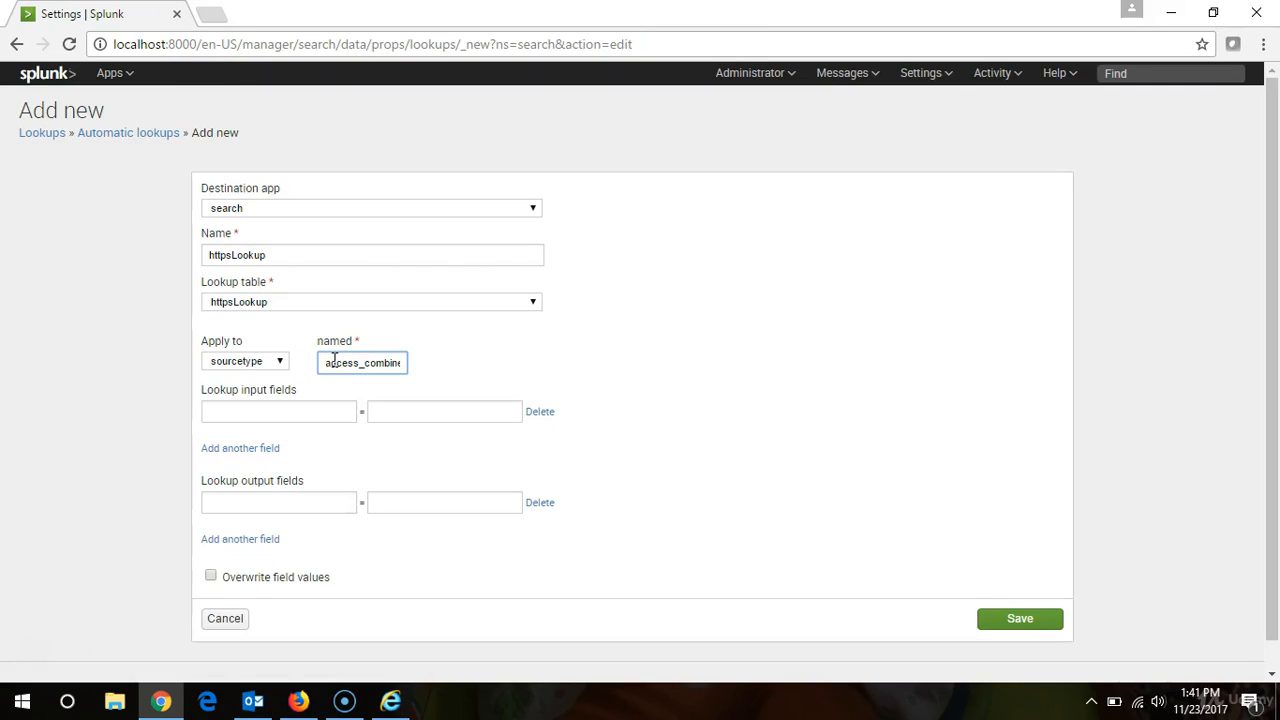
type("_wcookie")
left_click(252, 362)
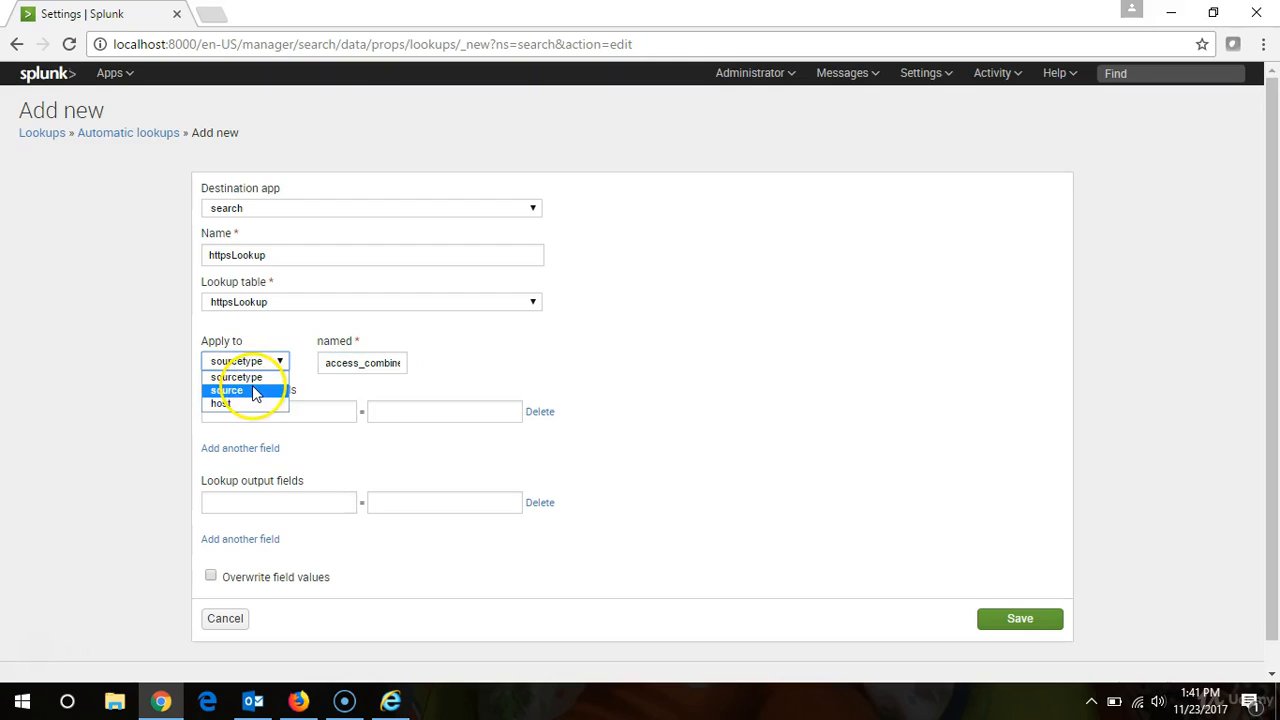
left_click(876, 323)
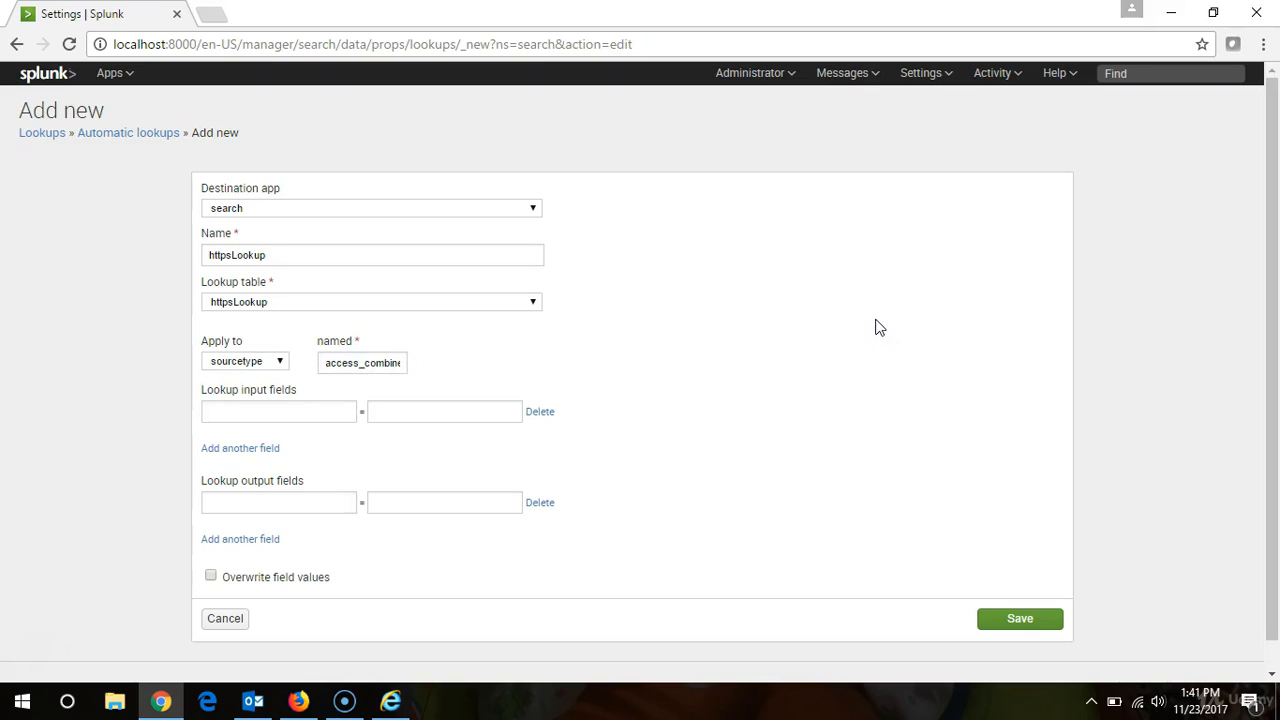
double_click(383, 361)
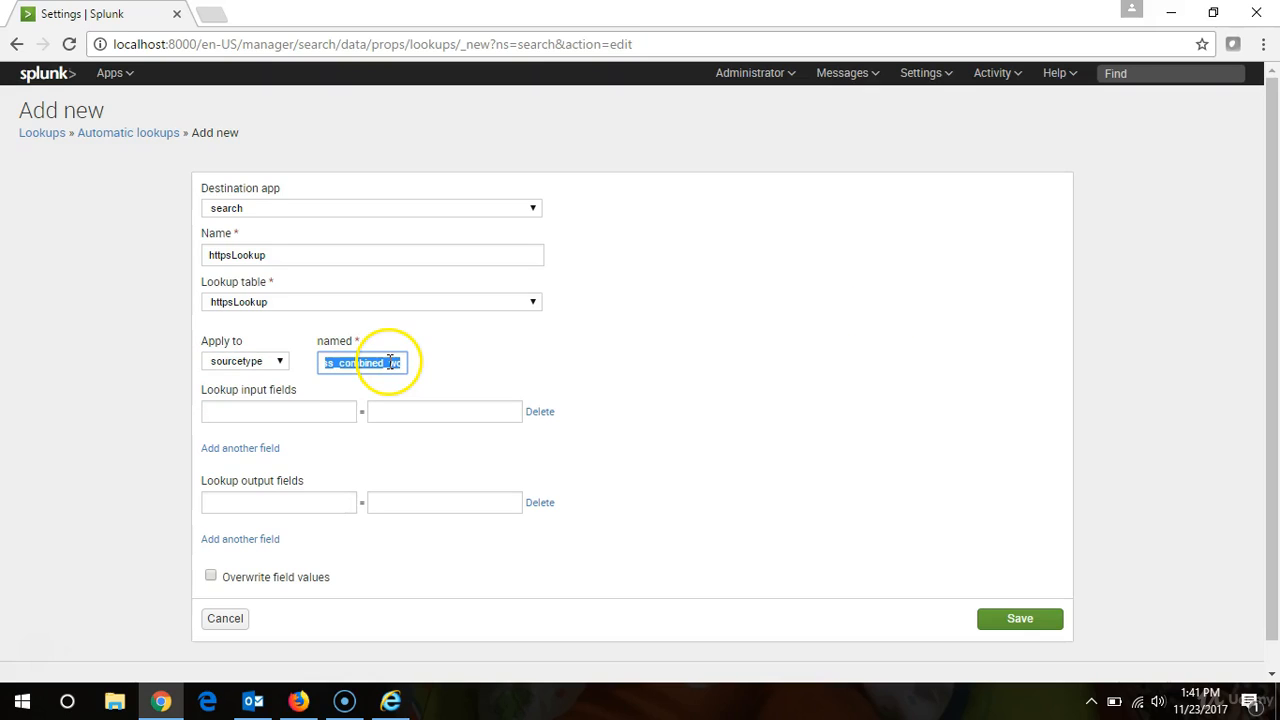
left_click(340, 413)
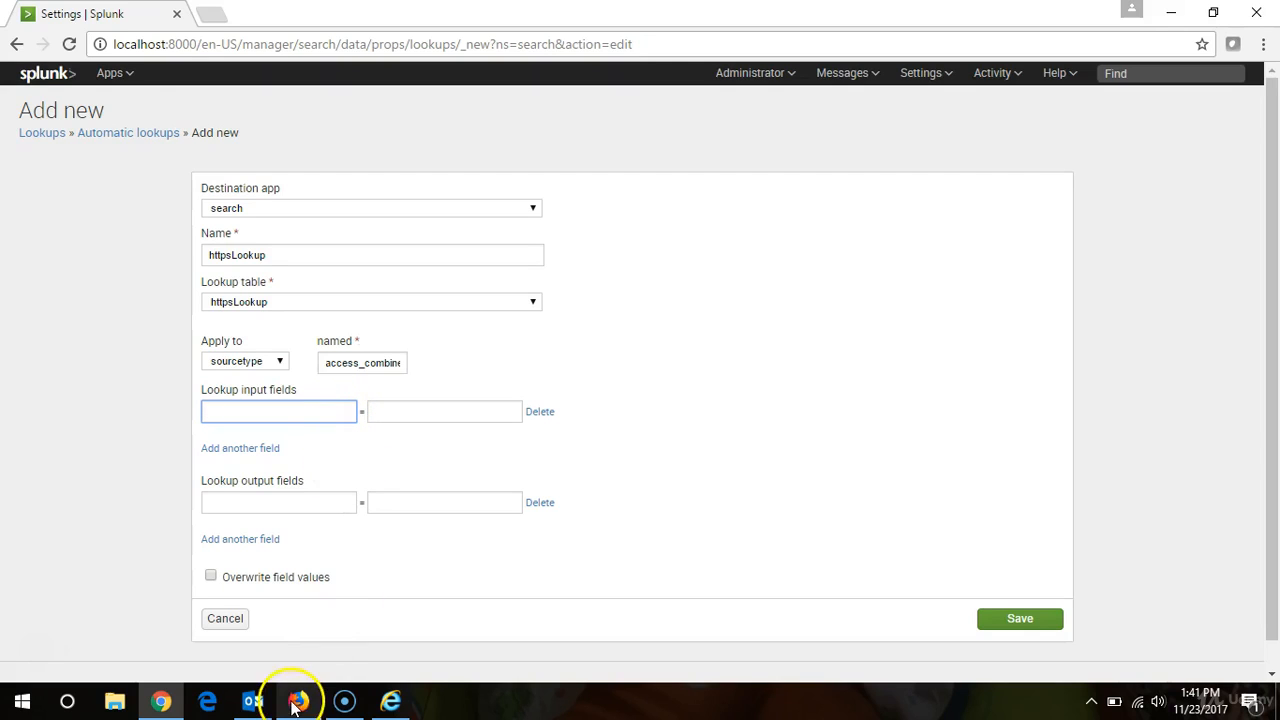
Step: Open the Search & Reporting app in a separate browser tab, keeping the automatic lookup form open
left_click(118, 78)
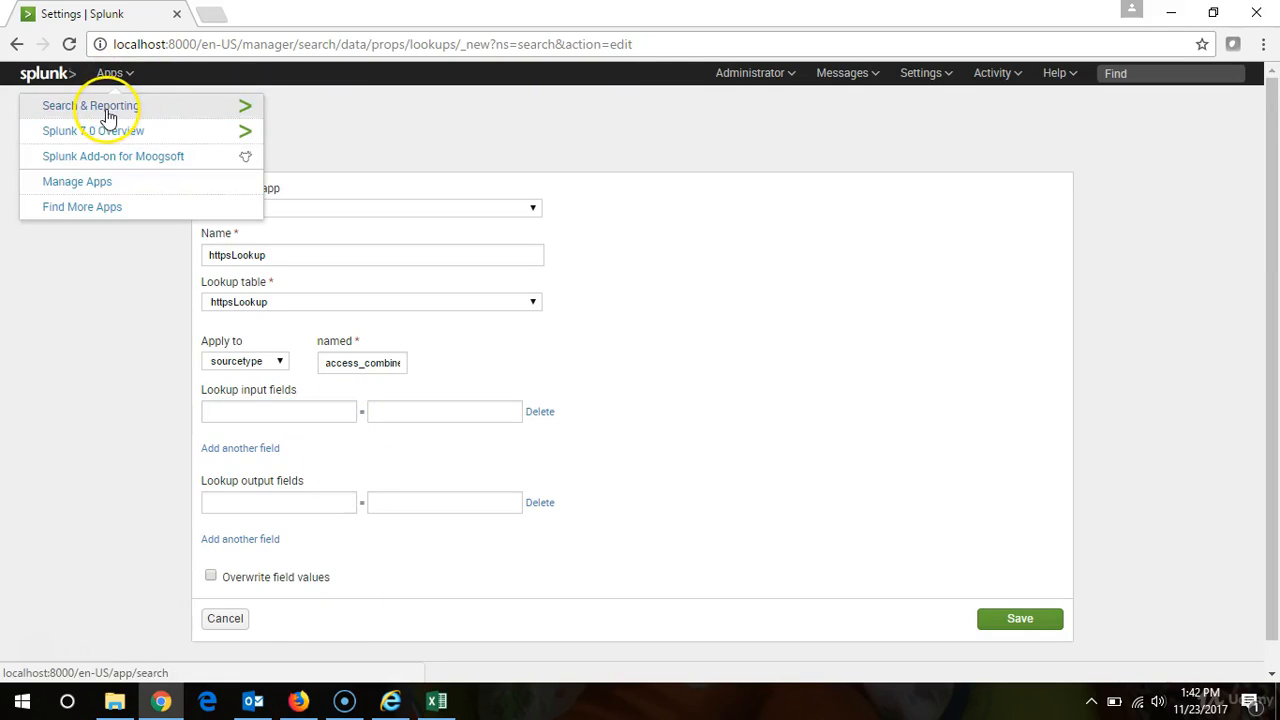
right_click(115, 108)
left_click(160, 124)
left_click(230, 13)
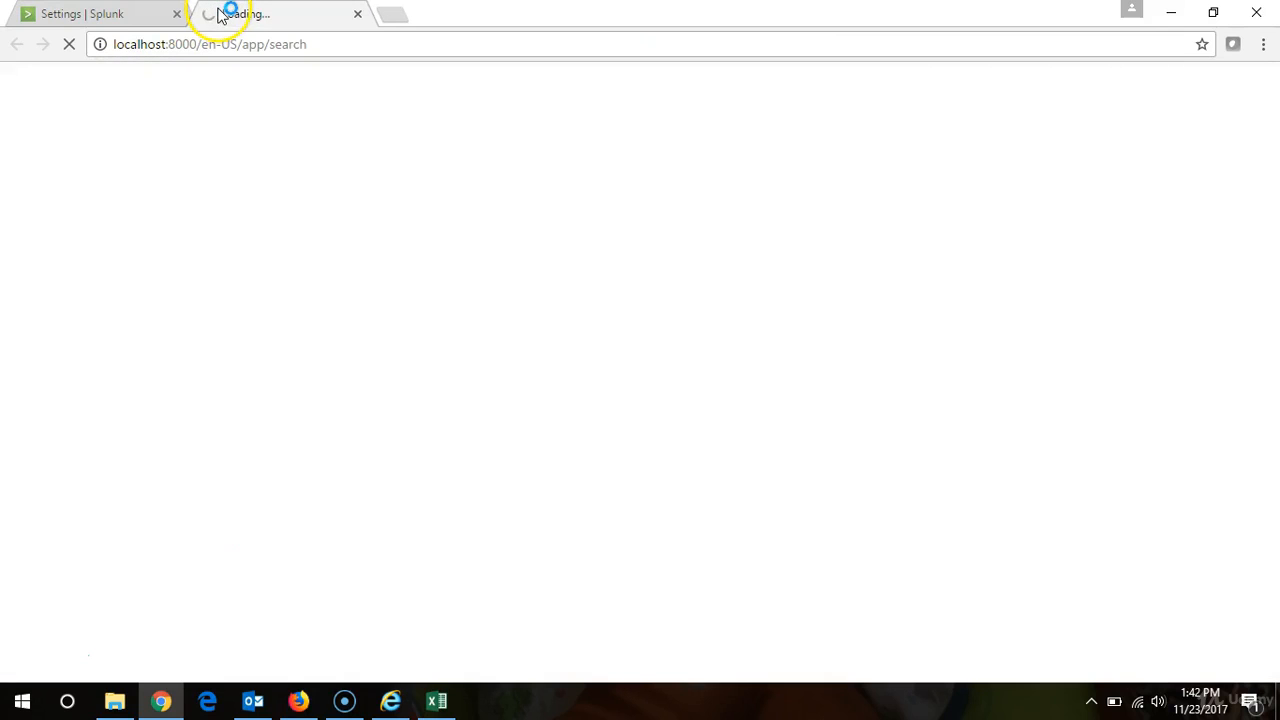
Step: Search all time for index=* sourcetype=access_combined_wcookie events
type("in")
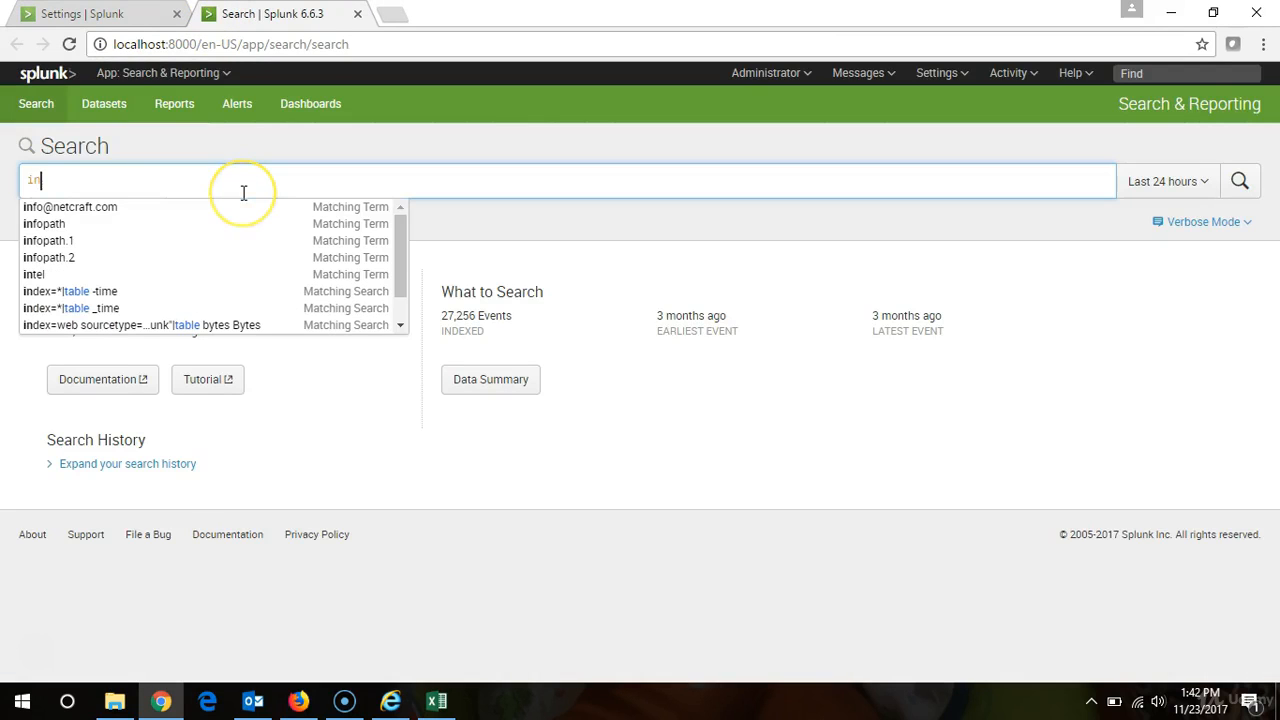
type("dex=*")
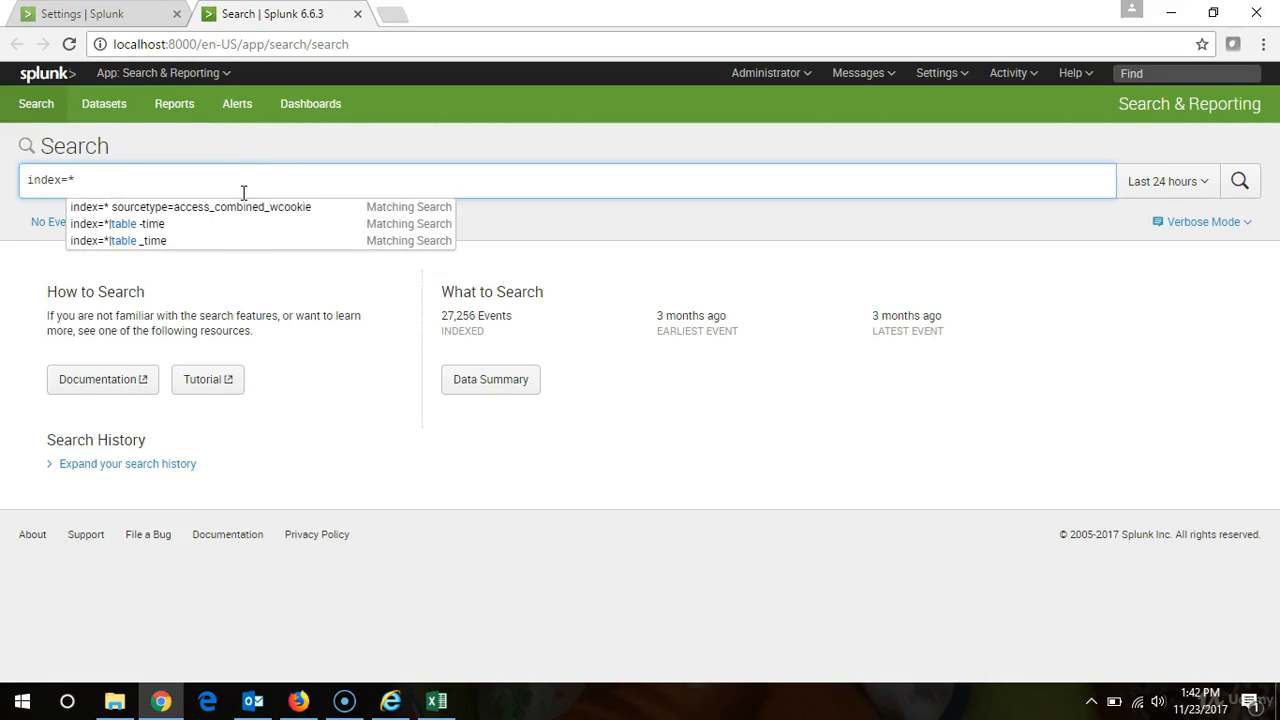
left_click(243, 210)
left_click(1147, 181)
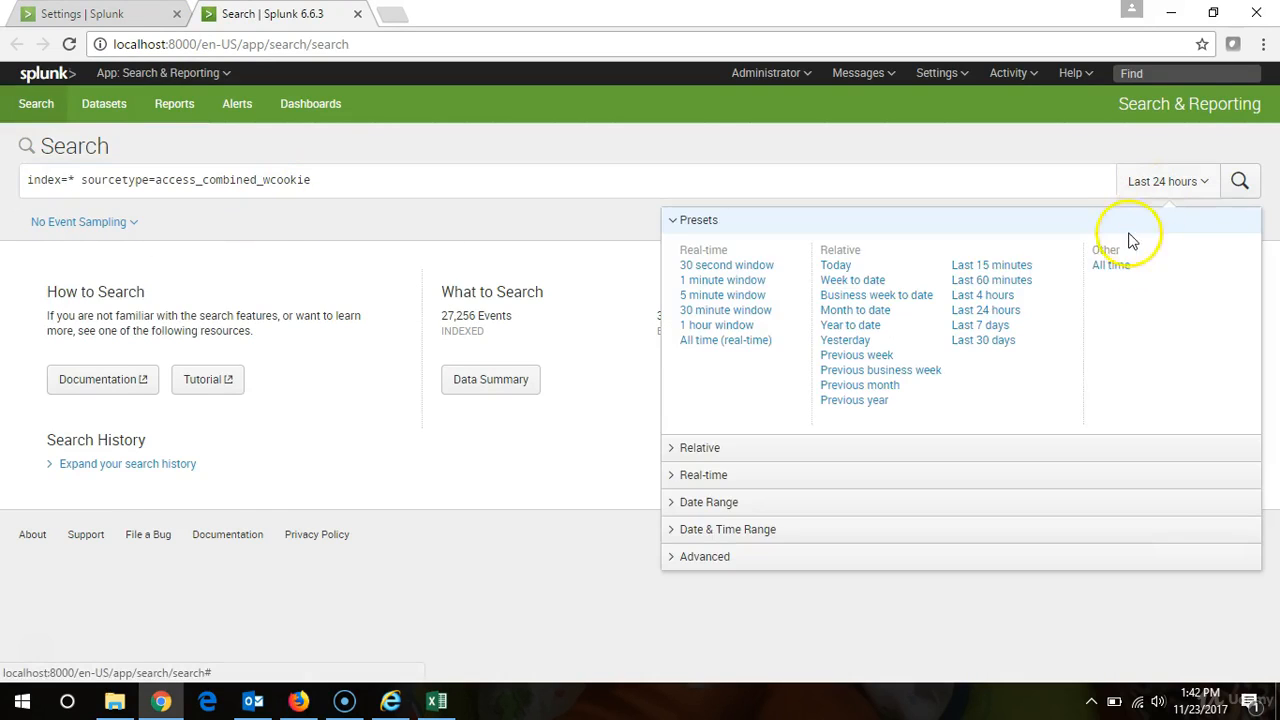
left_click(1112, 258)
left_click(1243, 181)
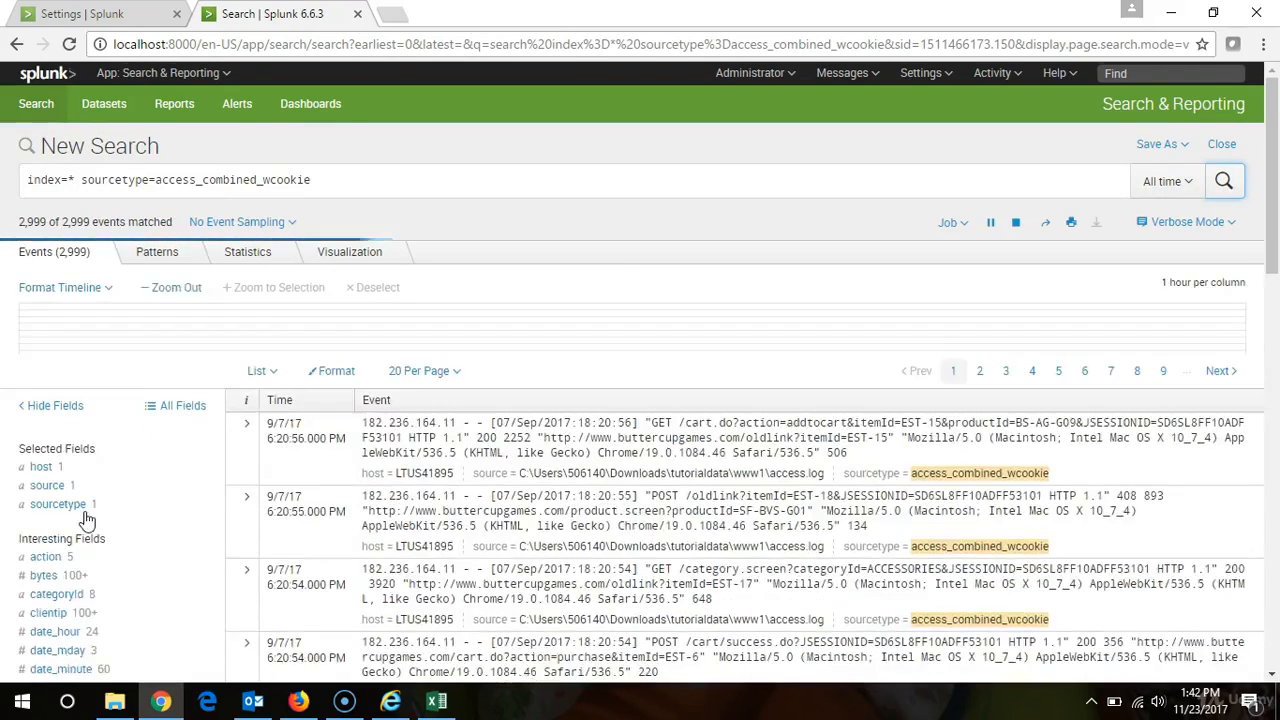
Step: Examine the values of the events' status field and compare them with the status column of the http-status-codes sheet in Excel
scroll(86, 520, "down", 2)
scroll(108, 508, "down", 2)
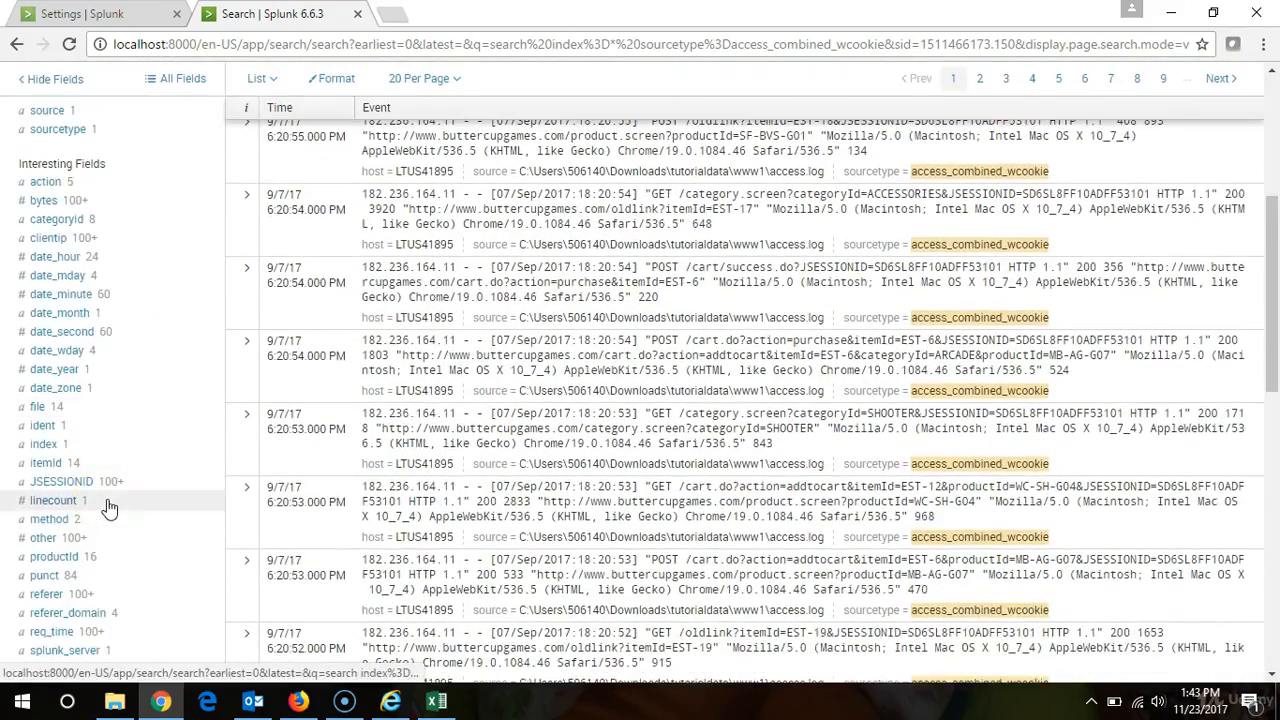
scroll(100, 530, "down", 1)
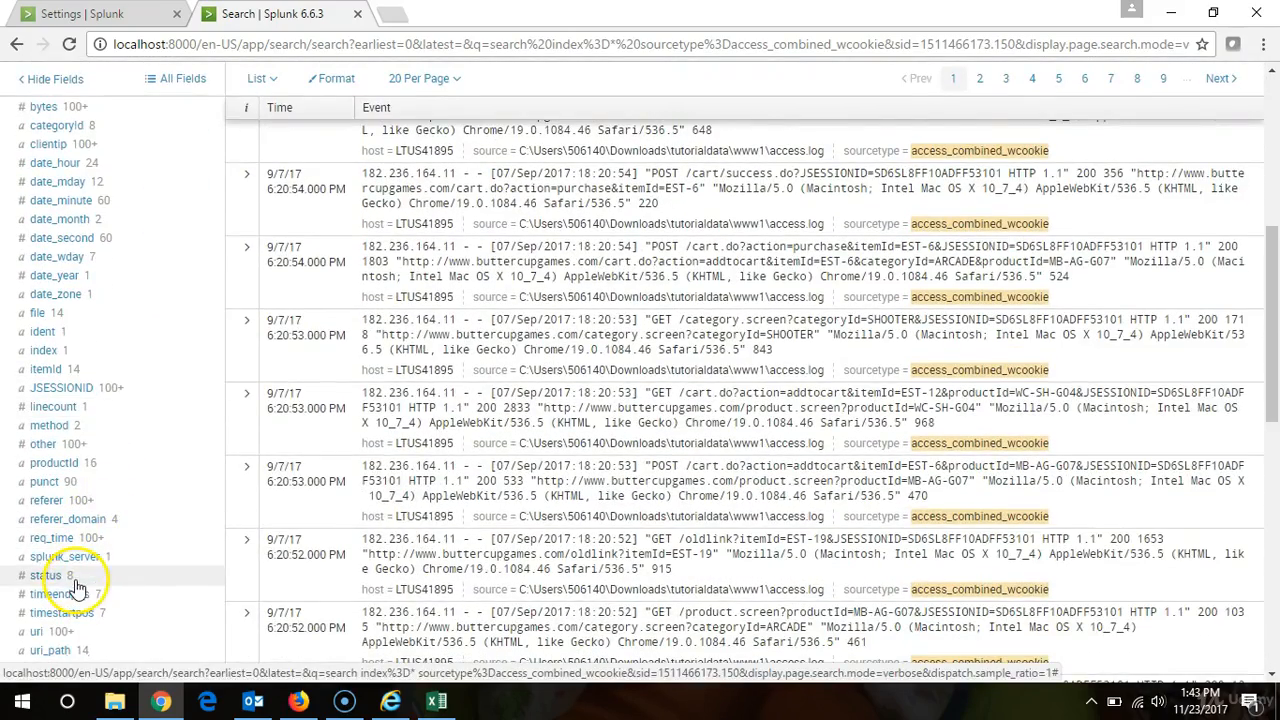
left_click(78, 576)
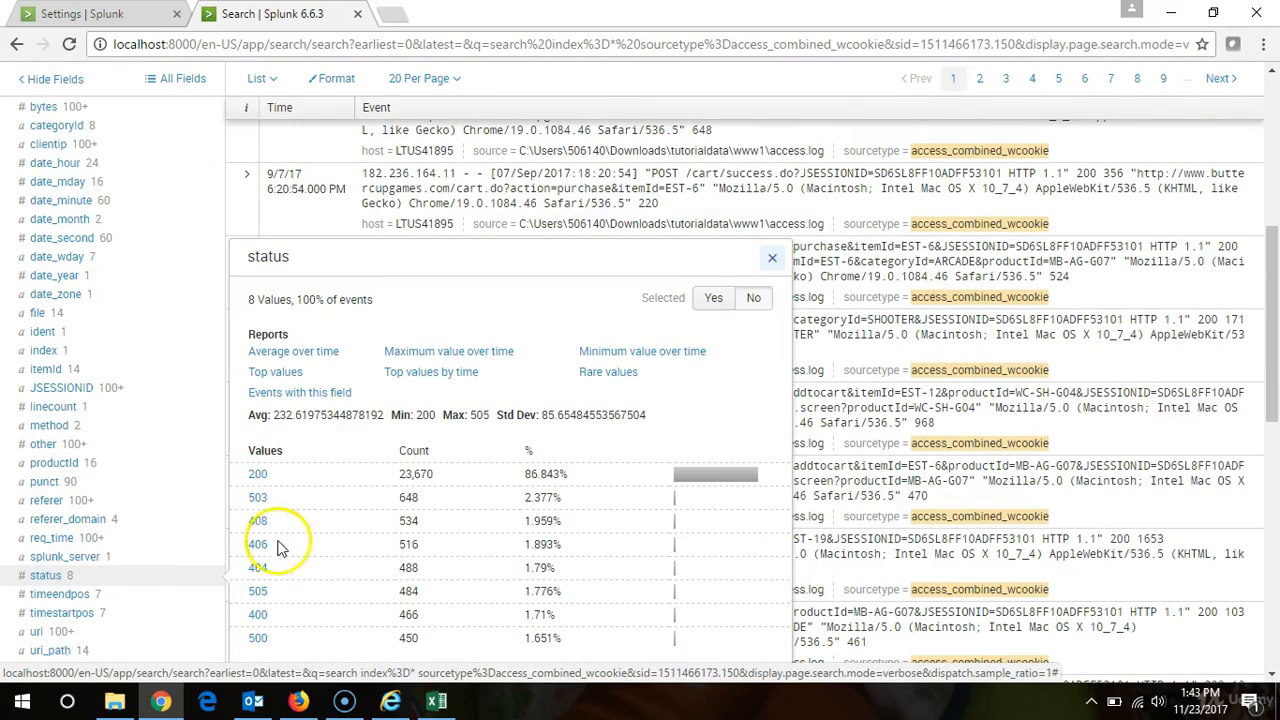
left_click(435, 702)
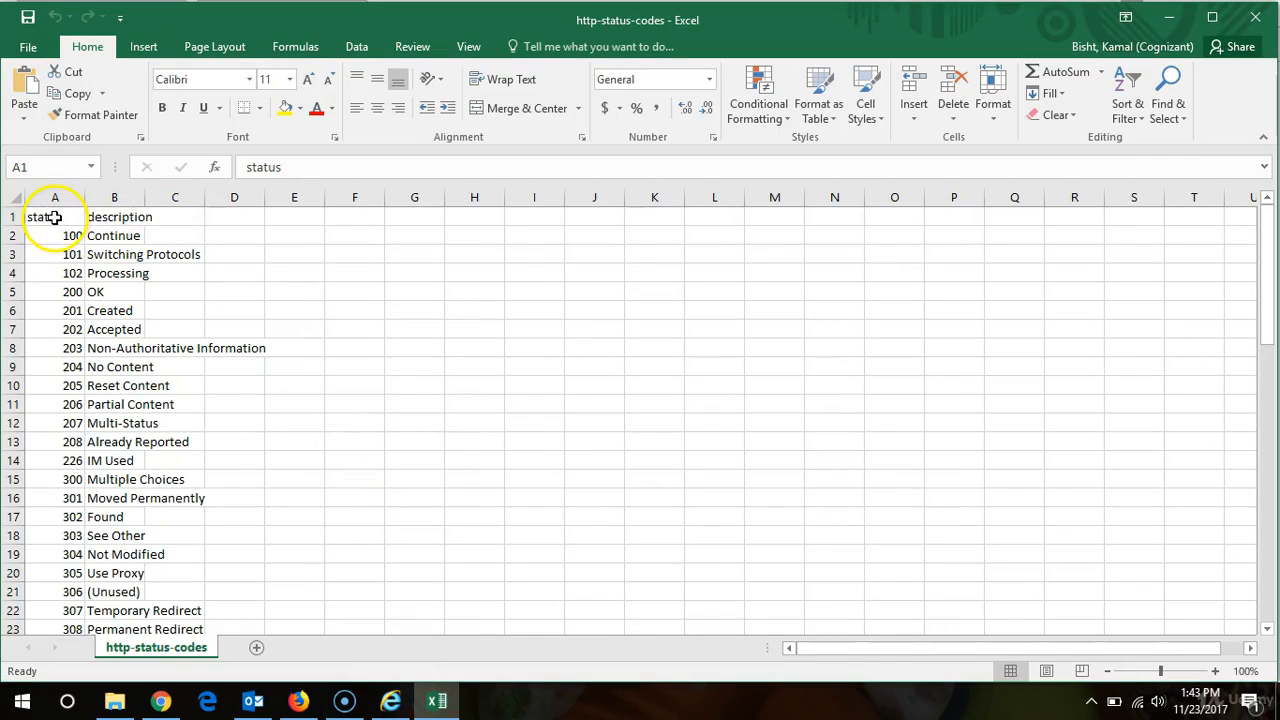
left_click(160, 702)
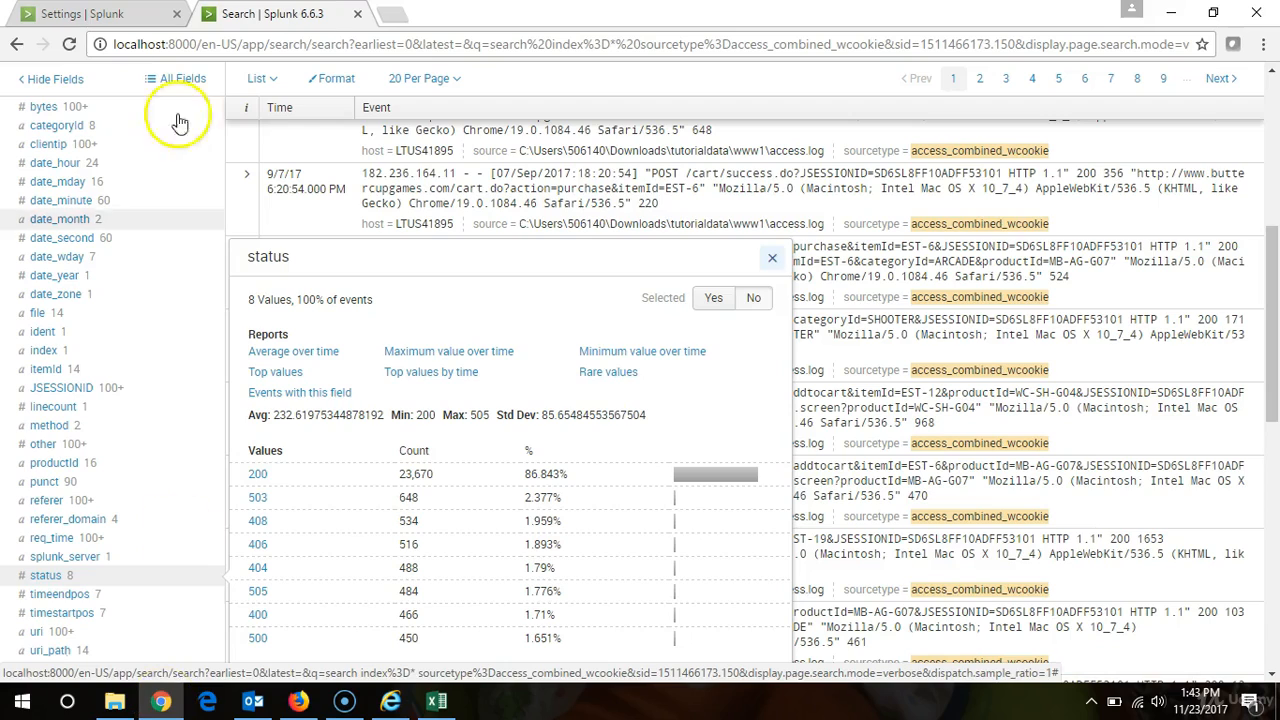
Step: In the automatic lookup form, map the lookup input field status to the event field status
left_click(88, 14)
left_click(234, 420)
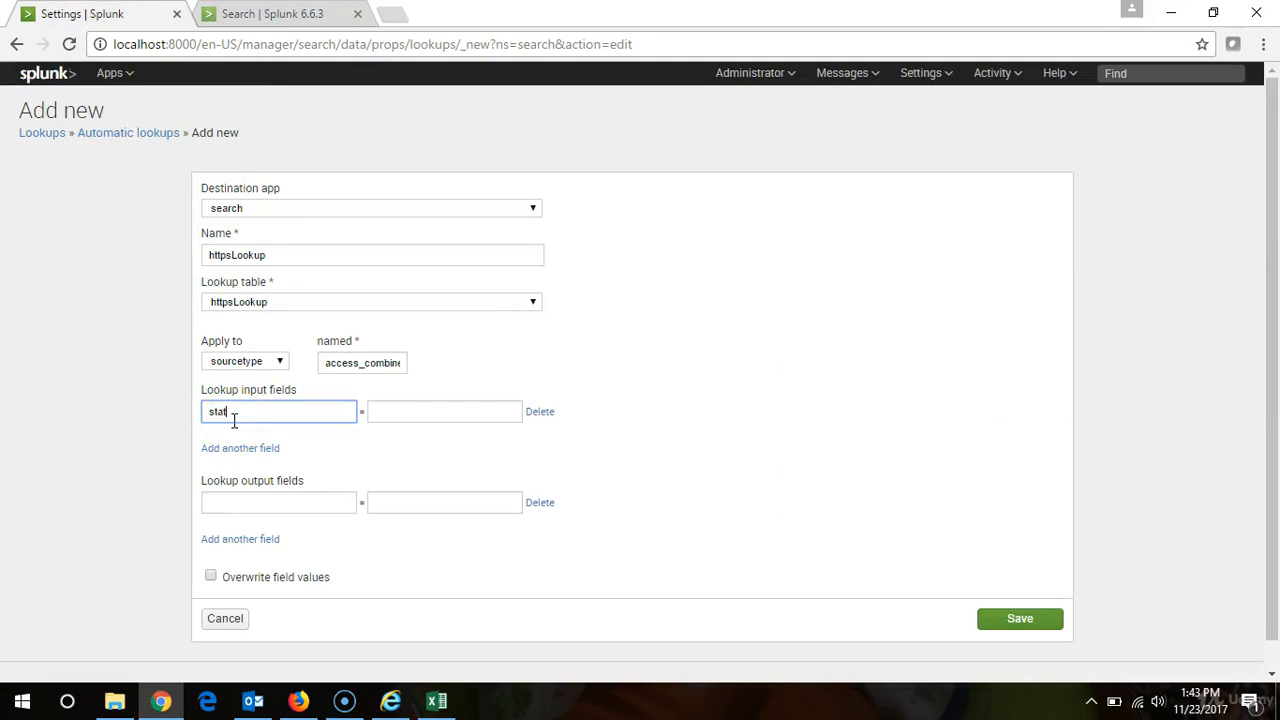
left_click(431, 411)
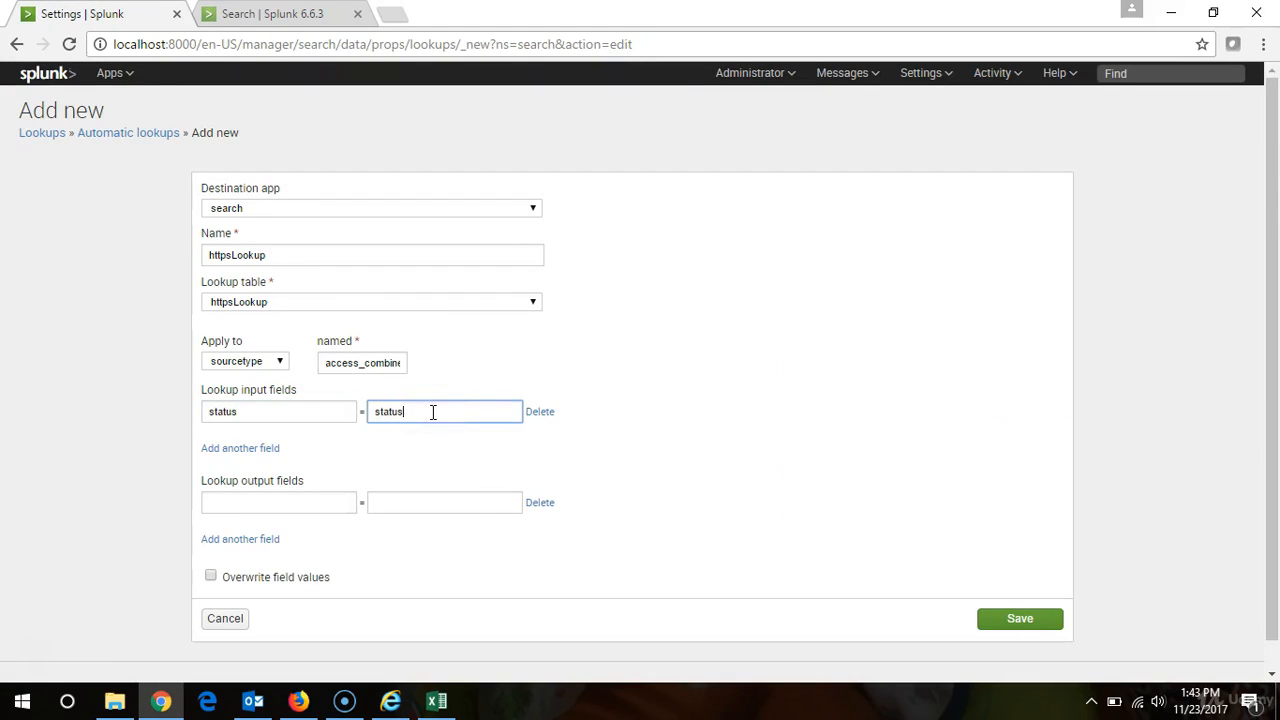
Step: Check the CSV headers in Excel, map the lookup output field description to Descriprtion in Splunk, and save the automatic lookup
left_click(436, 701)
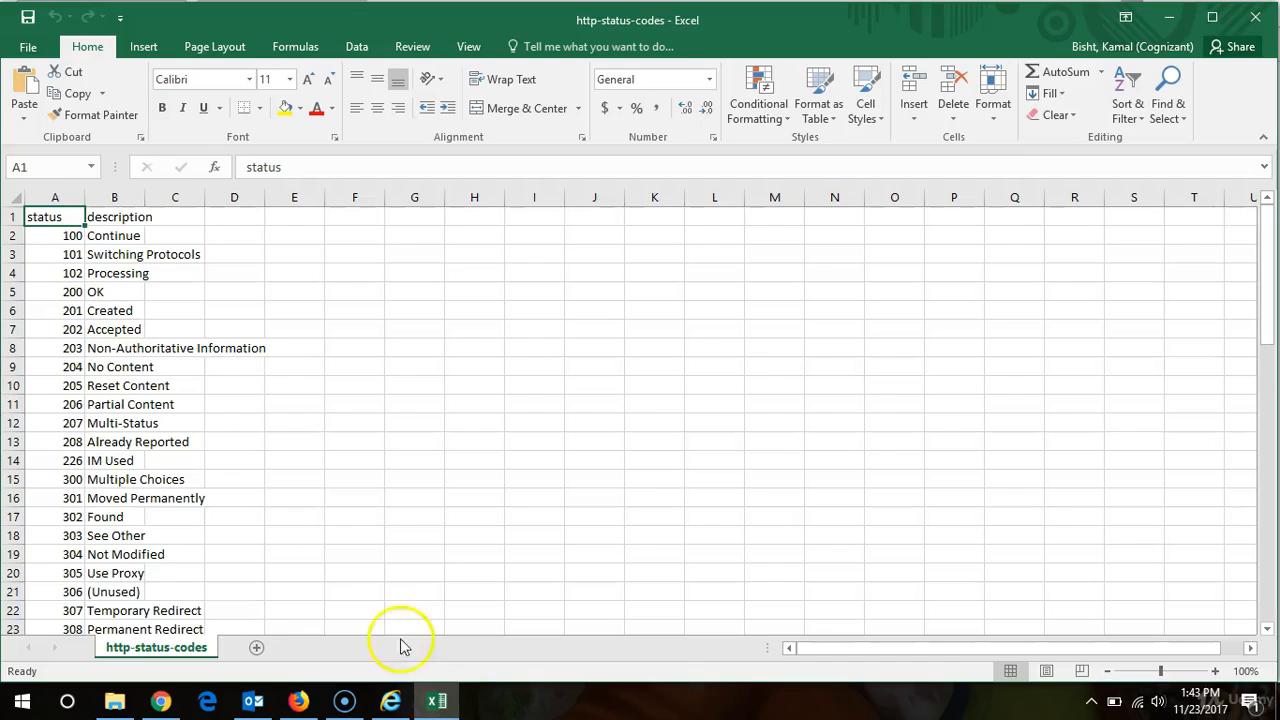
key("ctrl+c")
left_click(160, 701)
key("ctrl+v")
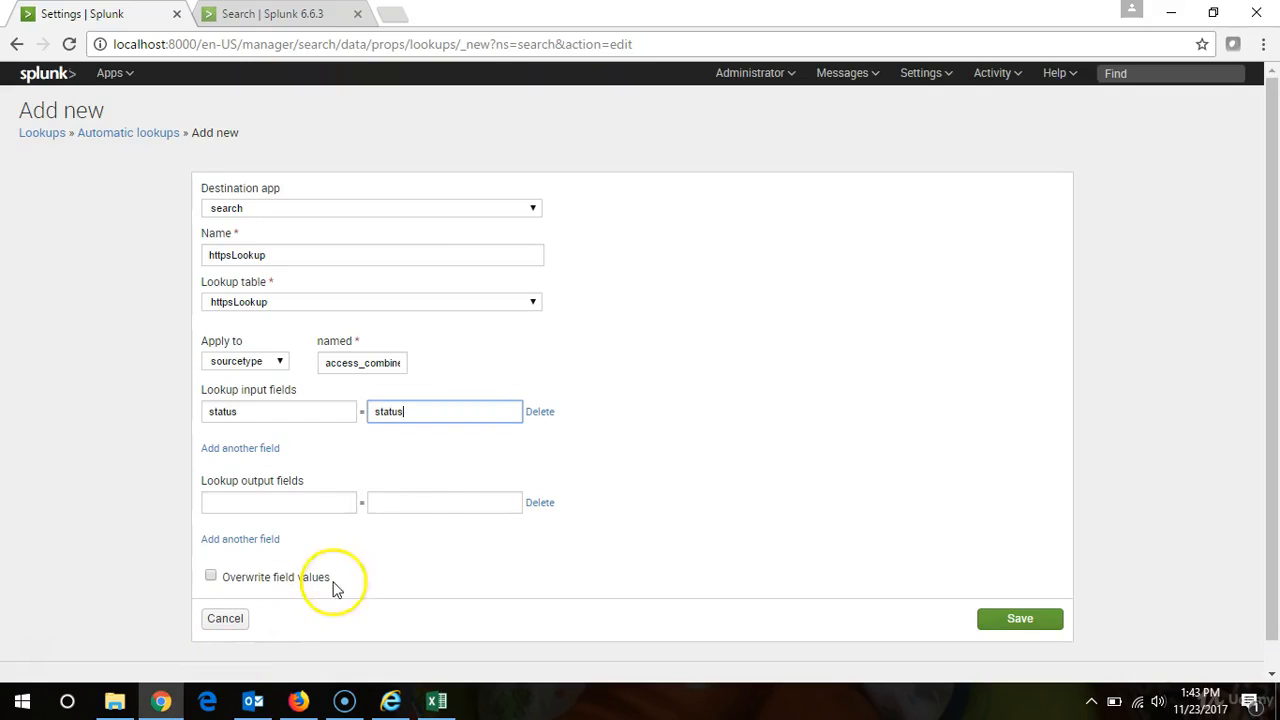
left_click(322, 503)
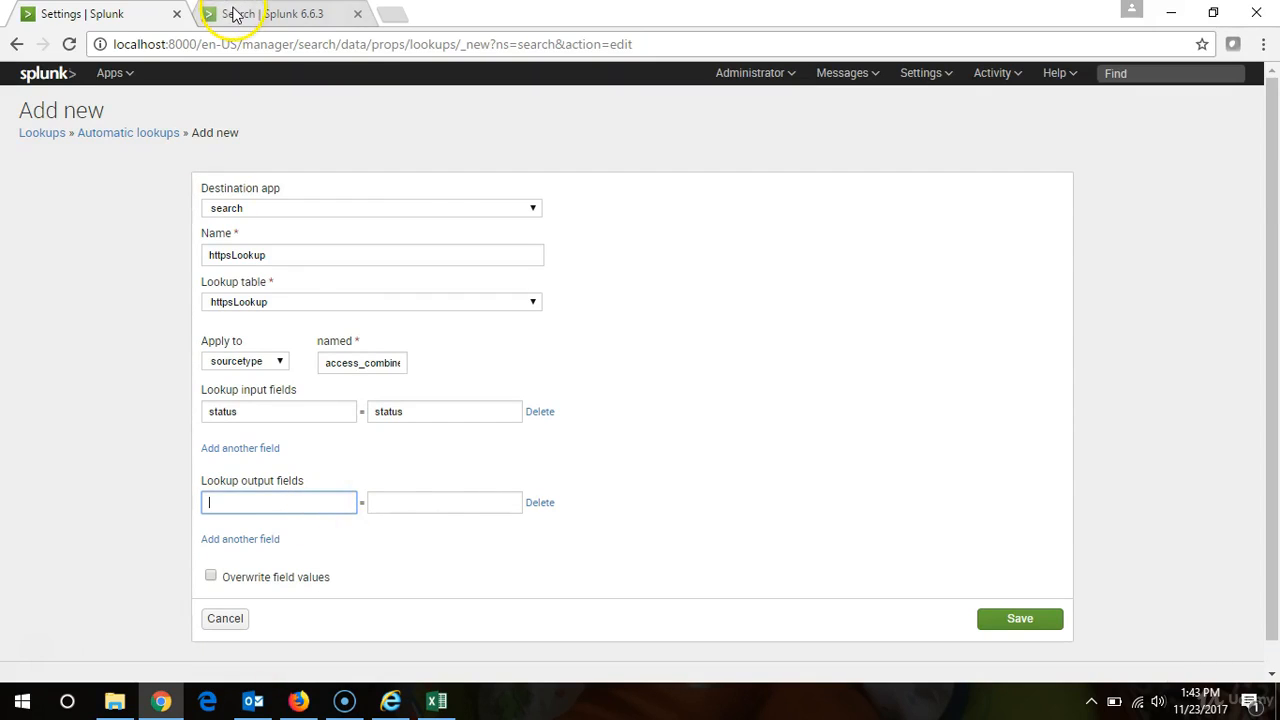
key("alt+Tab")
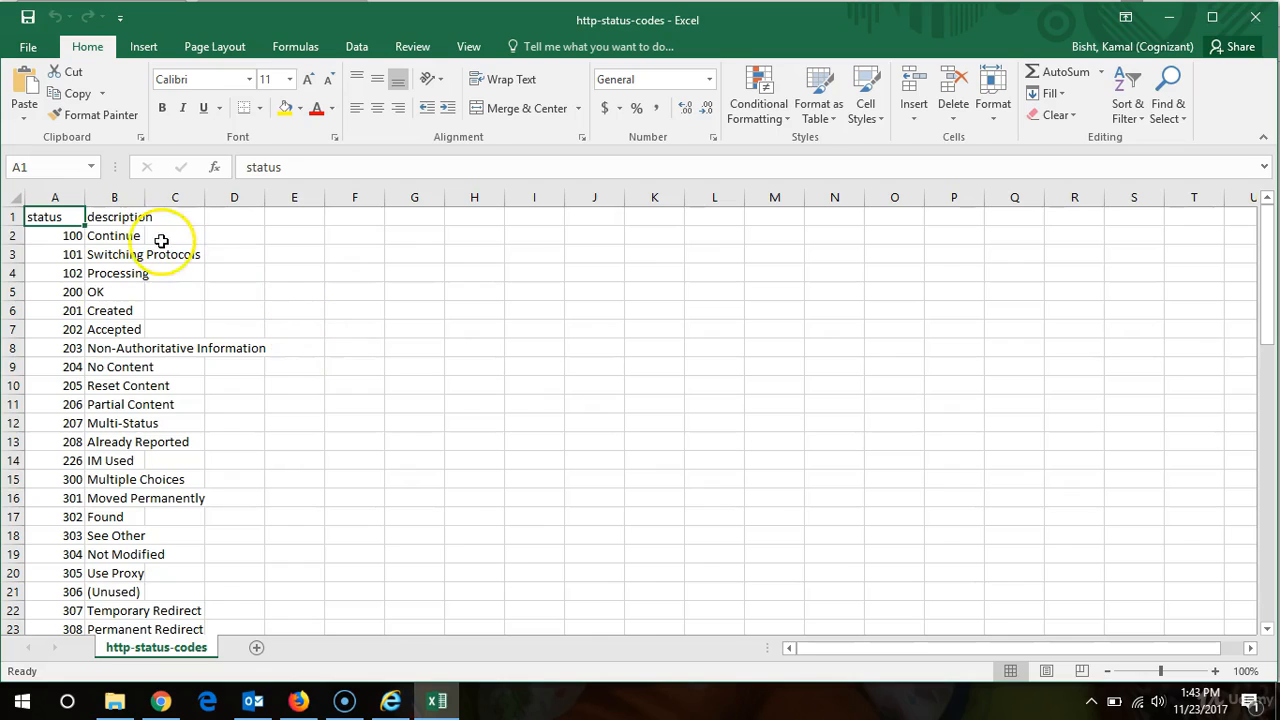
left_click(160, 701)
type("desc")
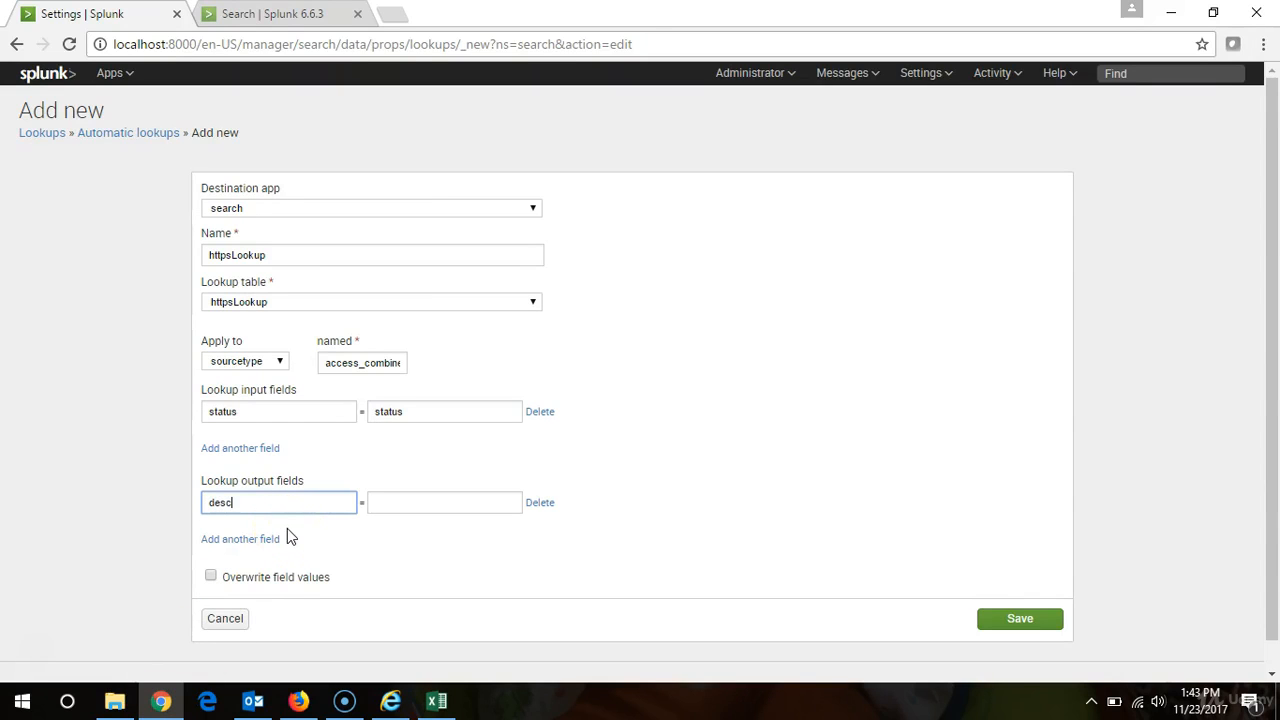
type("ription")
left_click(384, 504)
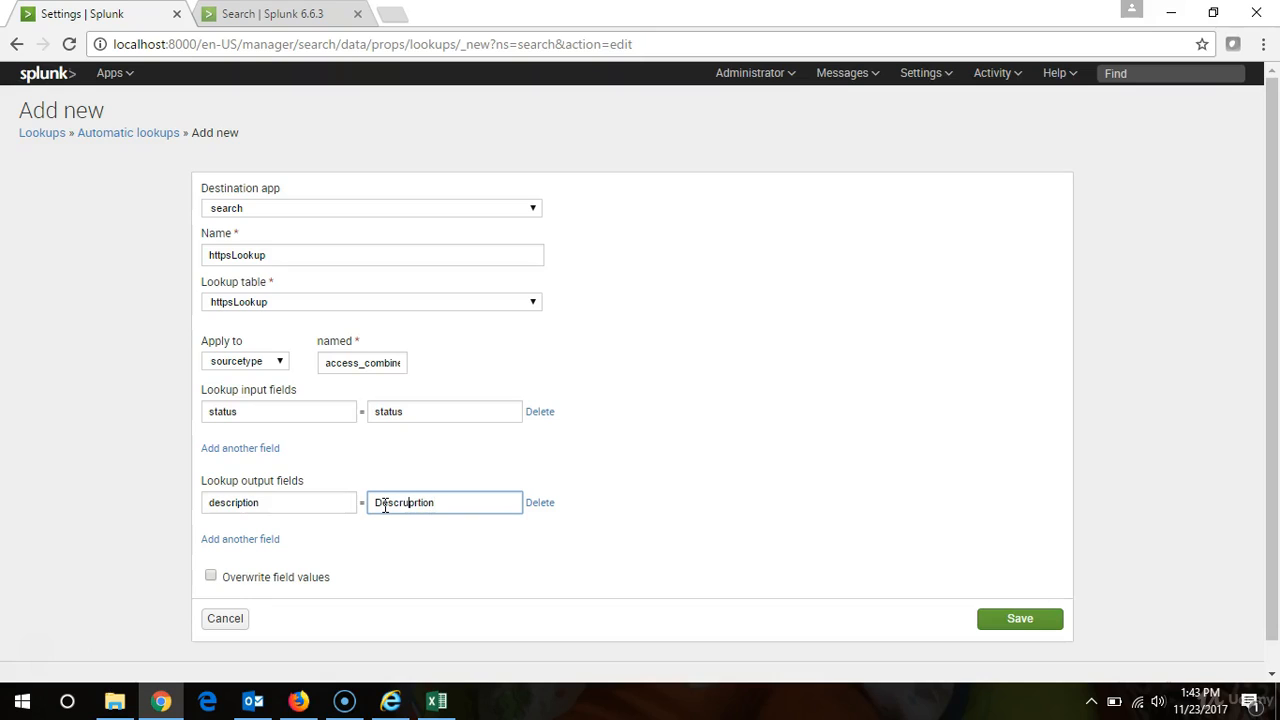
double_click(417, 506)
left_click(1017, 618)
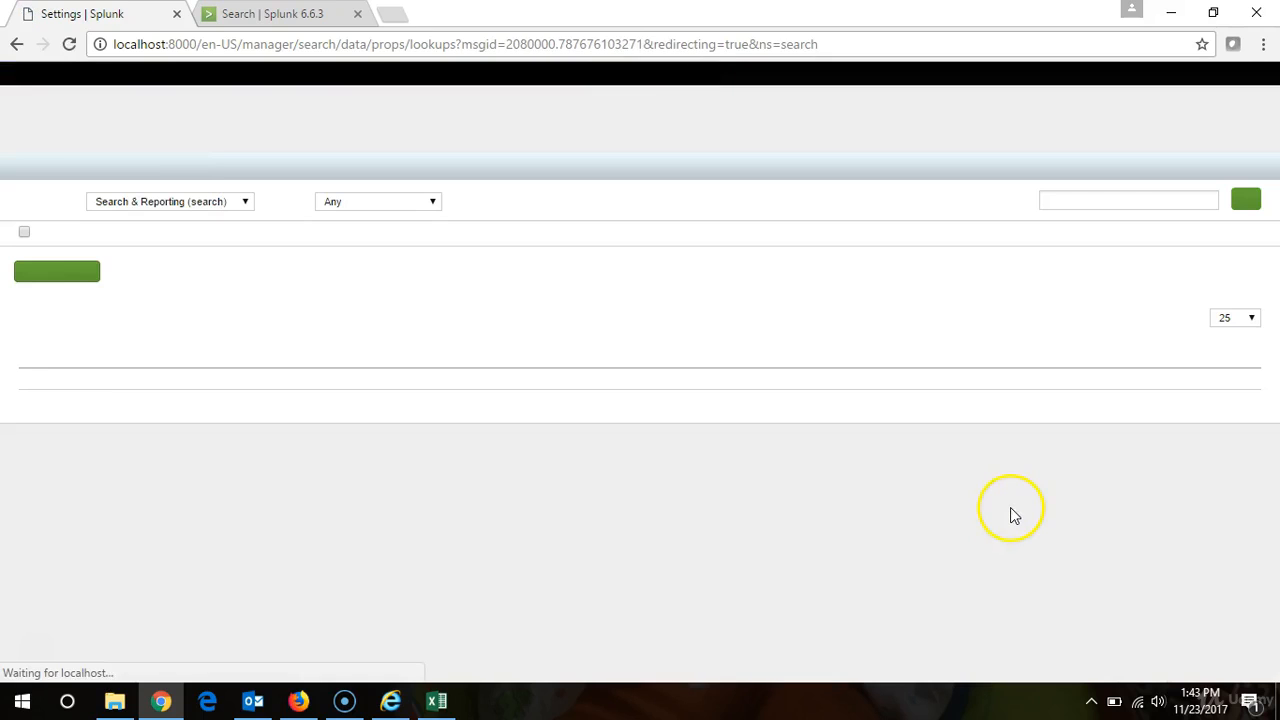
Step: Share the httpsLookup automatic lookup with this app only (search) and save its permissions
left_click(972, 381)
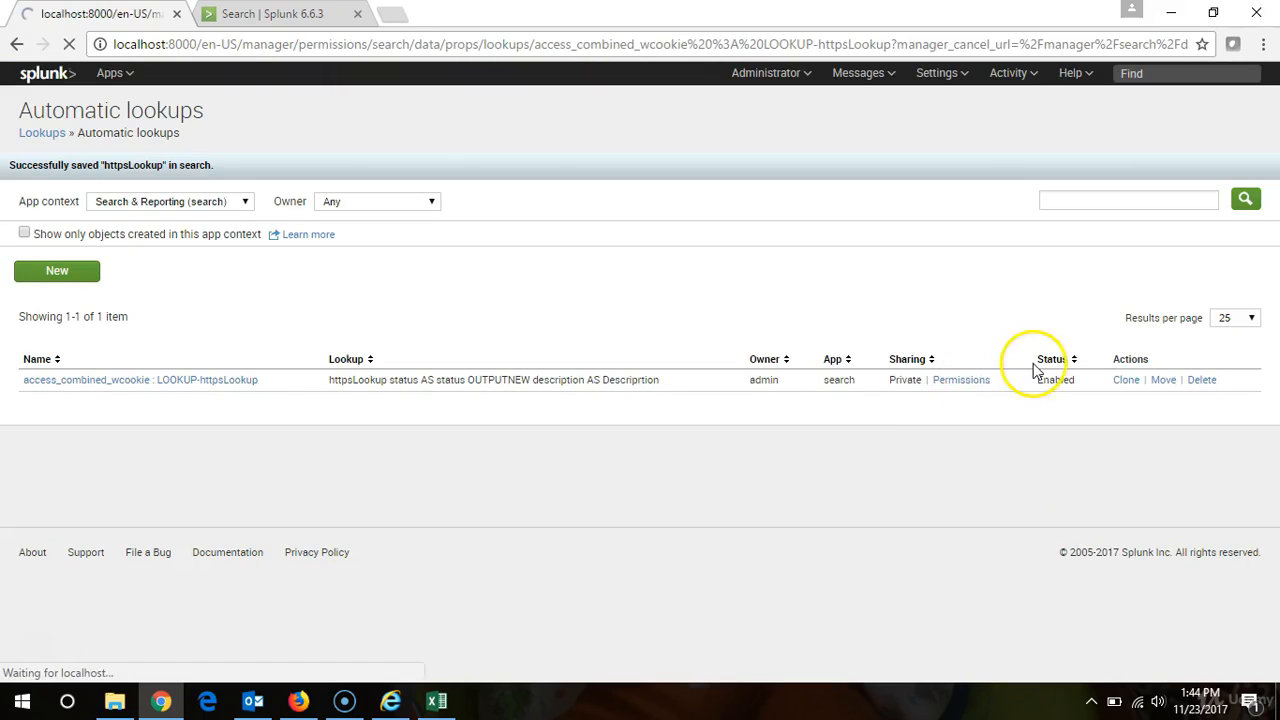
left_click(294, 207)
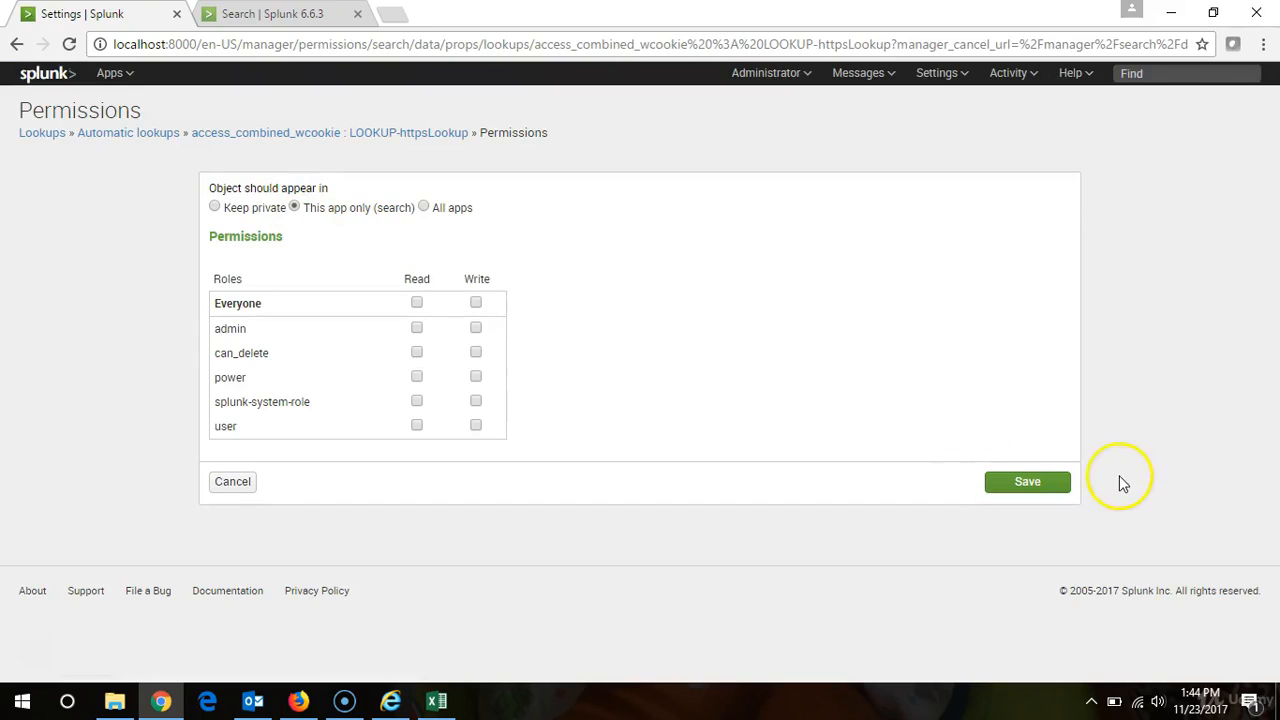
left_click(1037, 484)
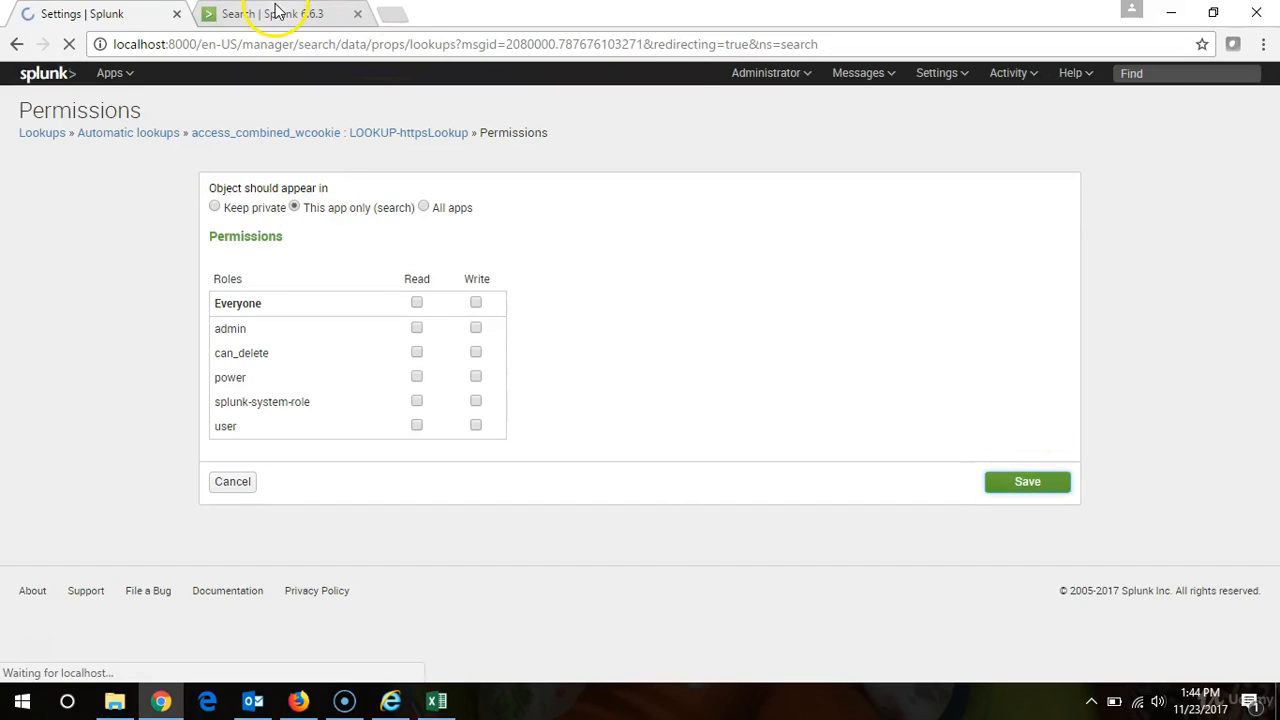
Step: Rerun the access_combined_wcookie search and compare the Descriprtion field's values with the status descriptions in the Excel sheet
left_click(278, 12)
left_click(1222, 186)
scroll(200, 523, "down", 3)
left_click(110, 508)
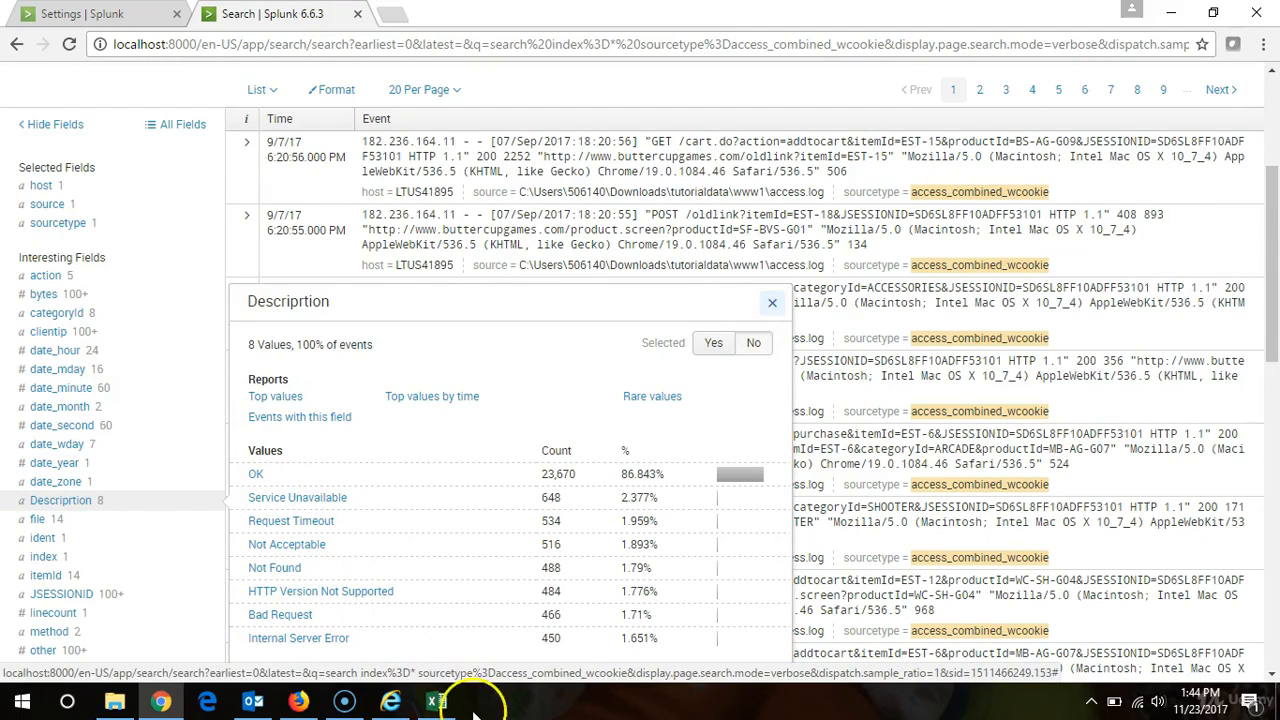
left_click(436, 701)
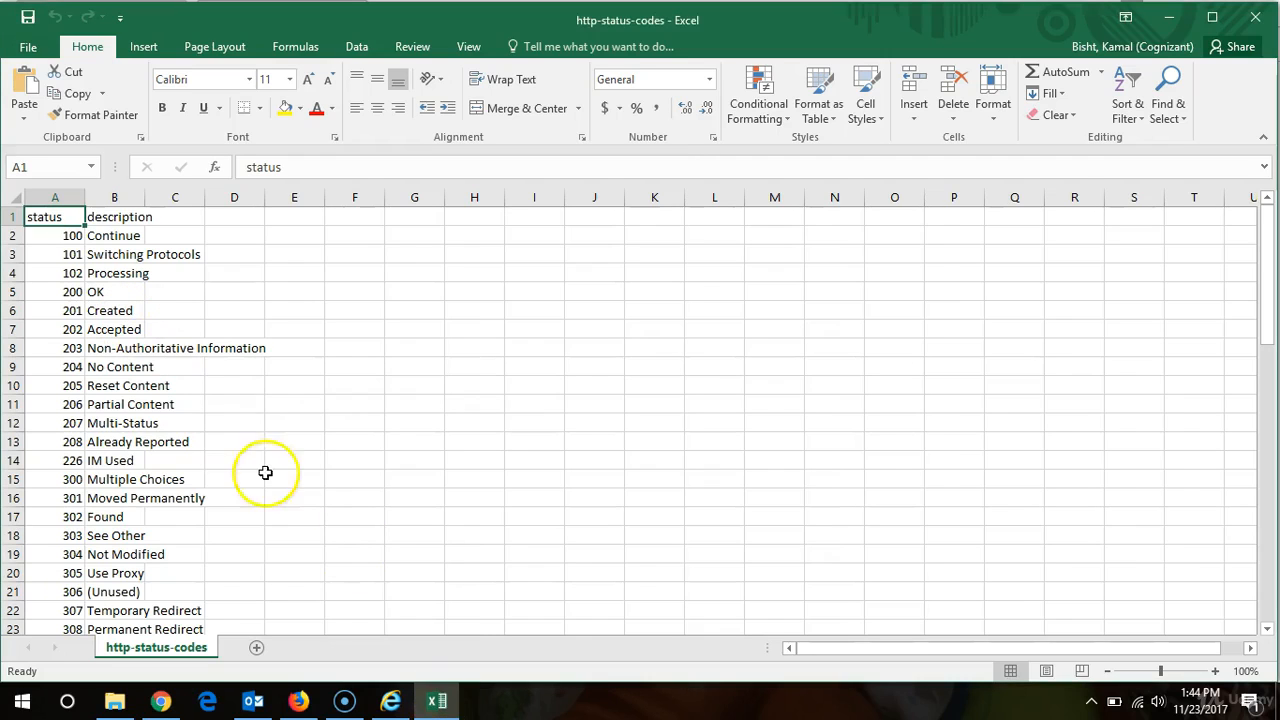
left_click(160, 701)
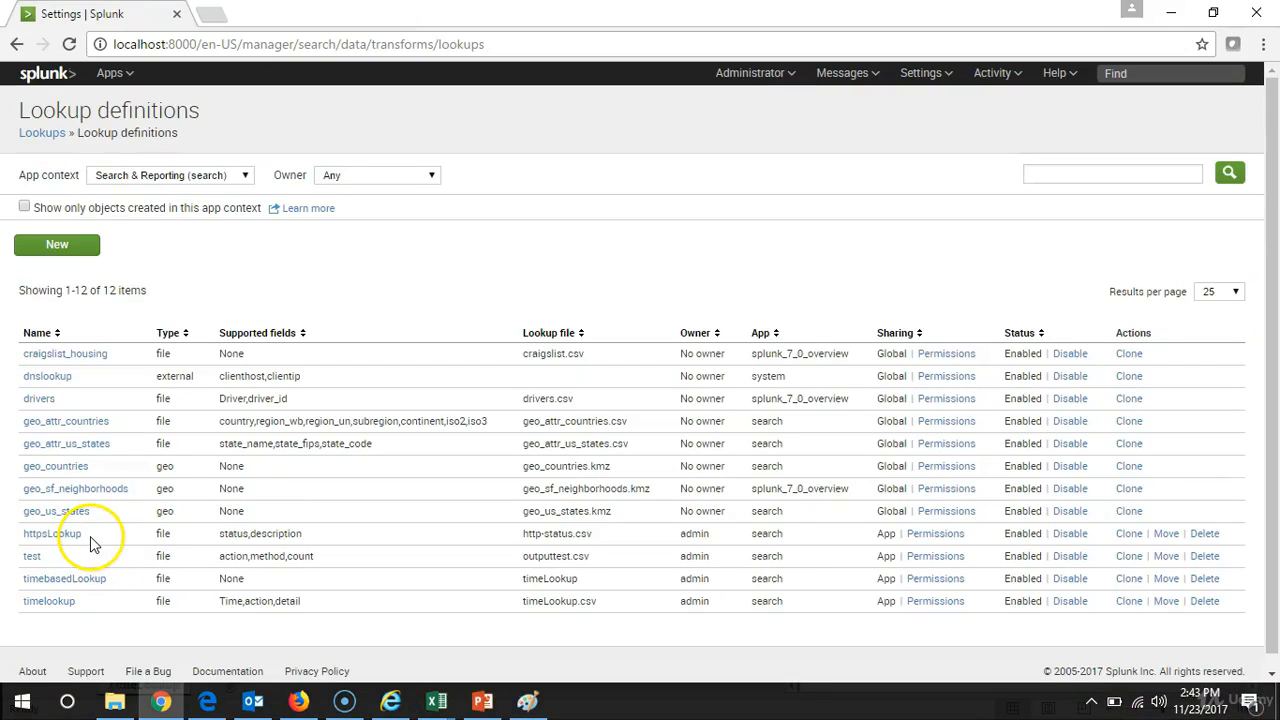
Step: Open the list of automatic lookups, and open Search & Reporting in a separate browser tab
left_click_drag(92, 543, 35, 545)
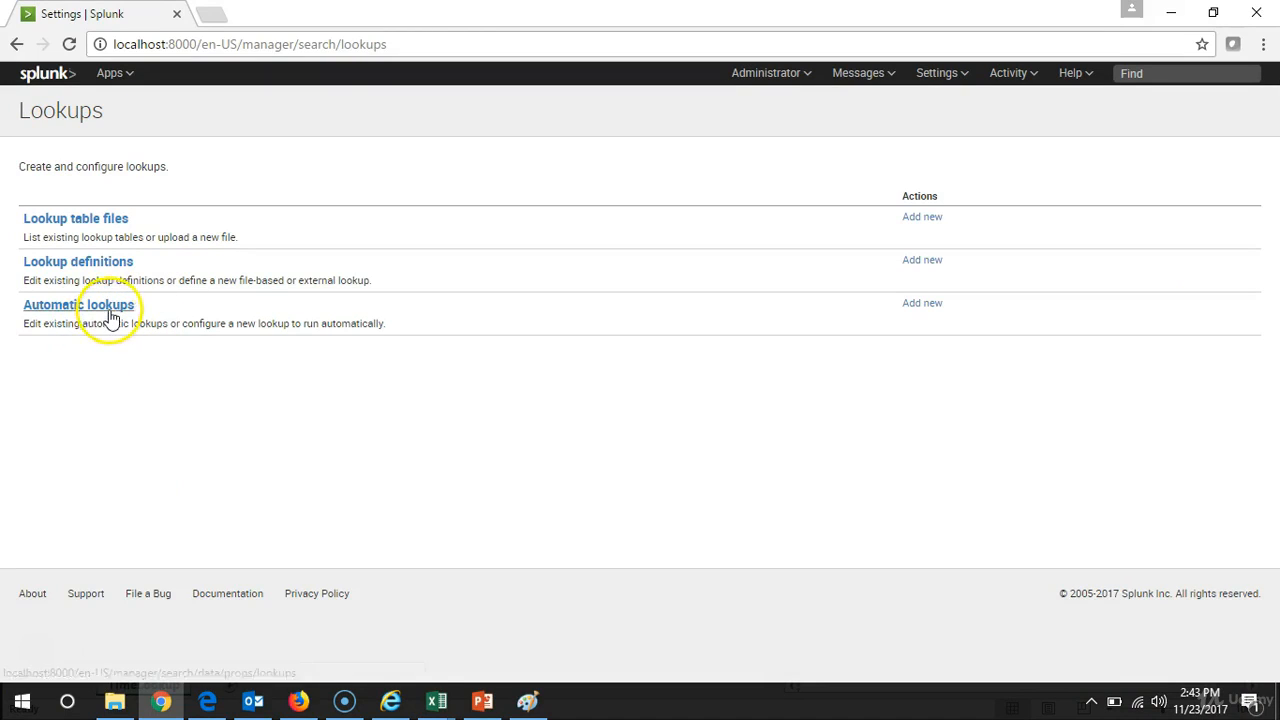
left_click(110, 308)
left_click(126, 80)
Step: Enter the search index=*|lookup httpsLookup status as status output description AS newdescription, and review its lookup name and input fields
type("in")
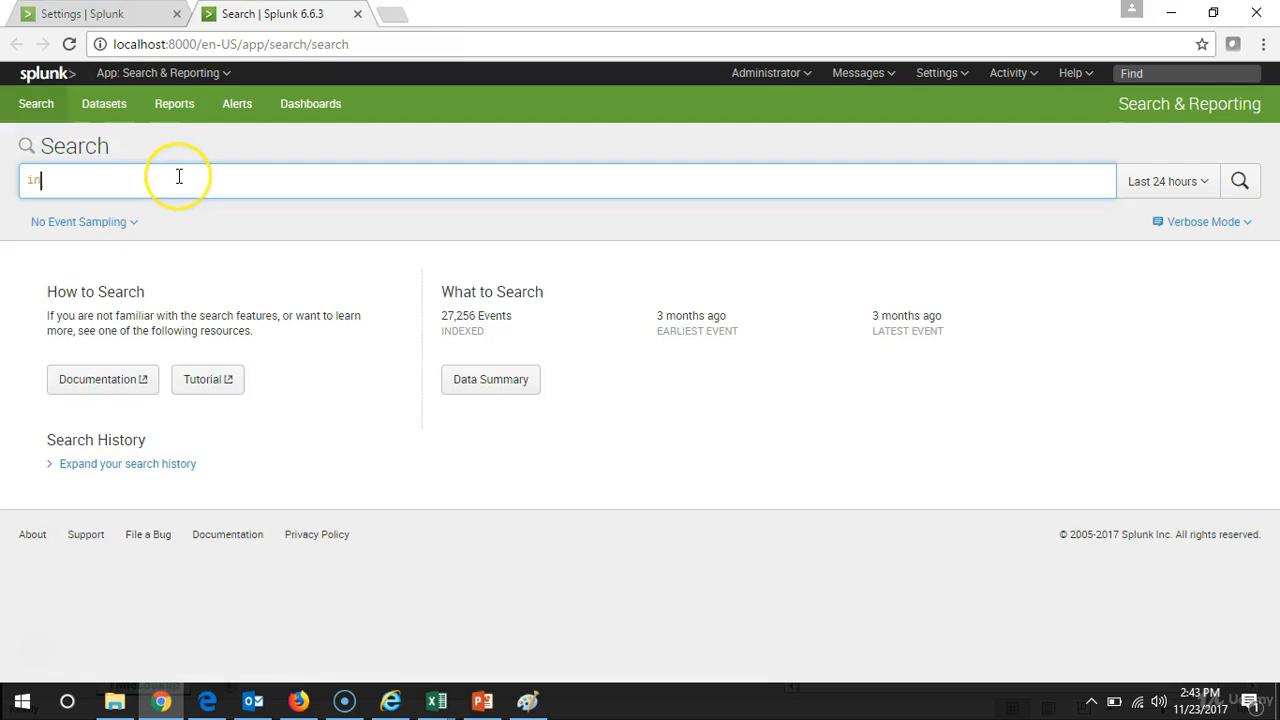
type("dex=*|looku")
double_click(171, 182)
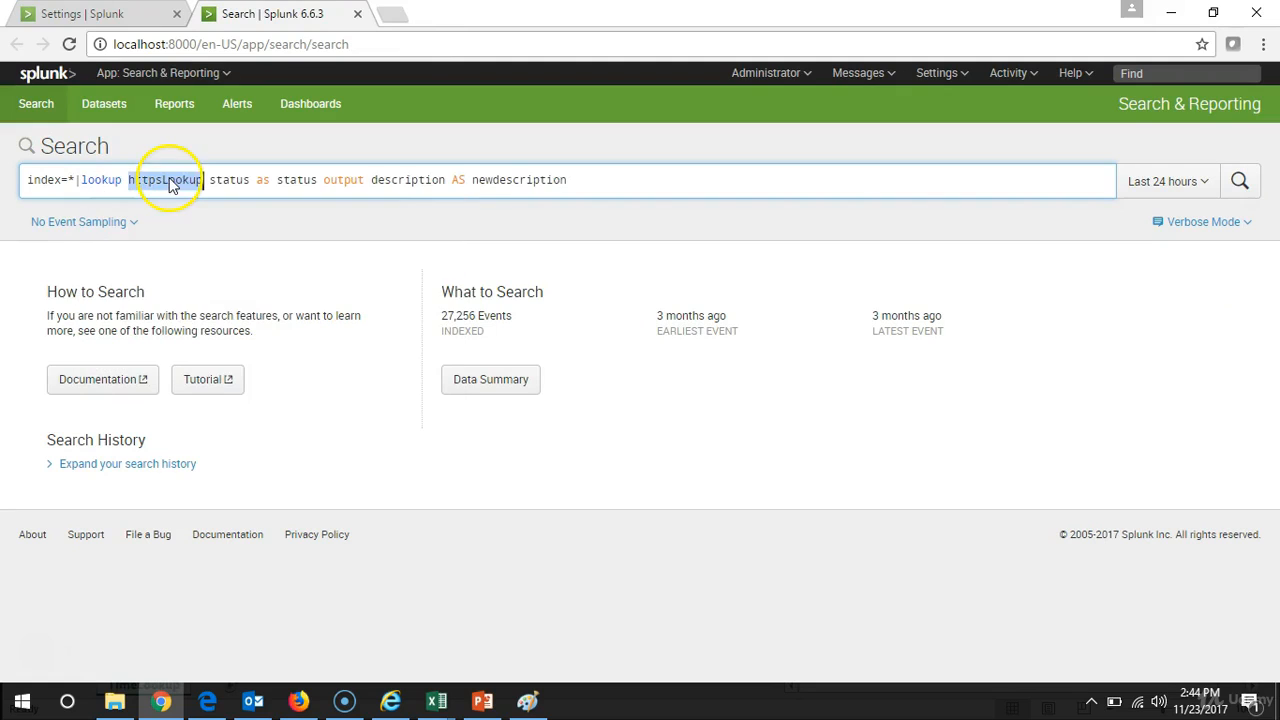
double_click(232, 182)
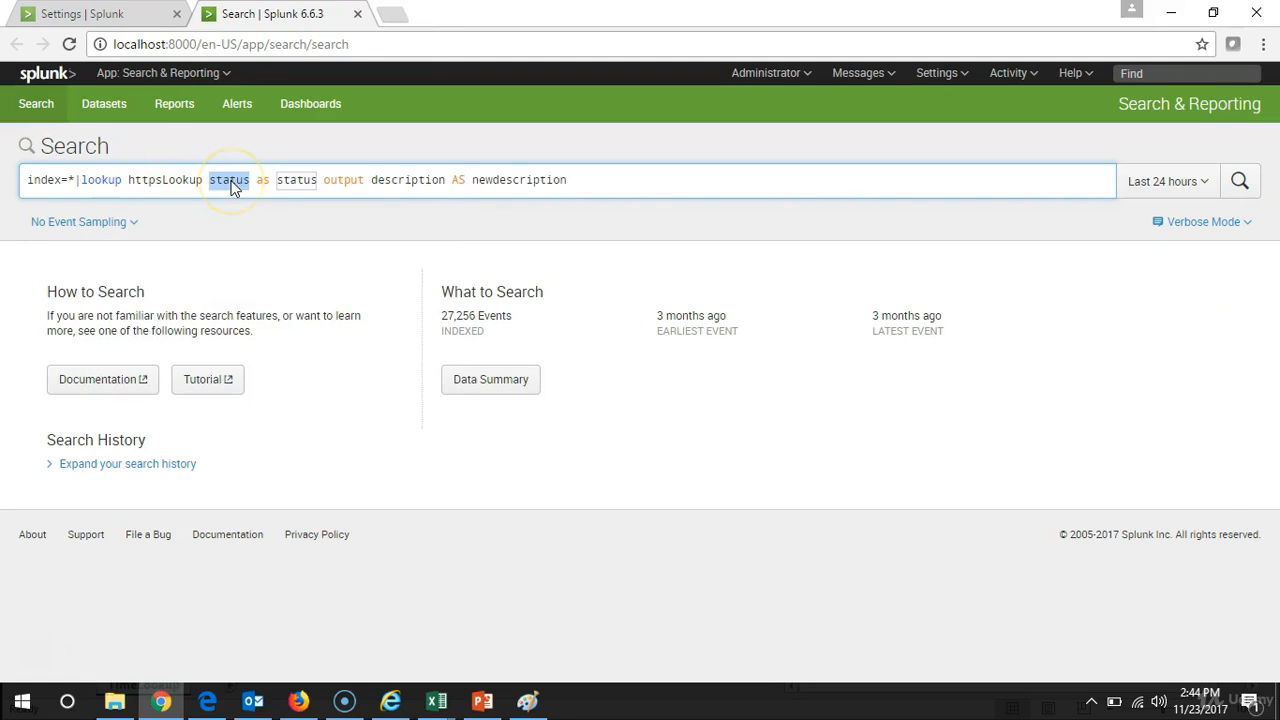
double_click(304, 182)
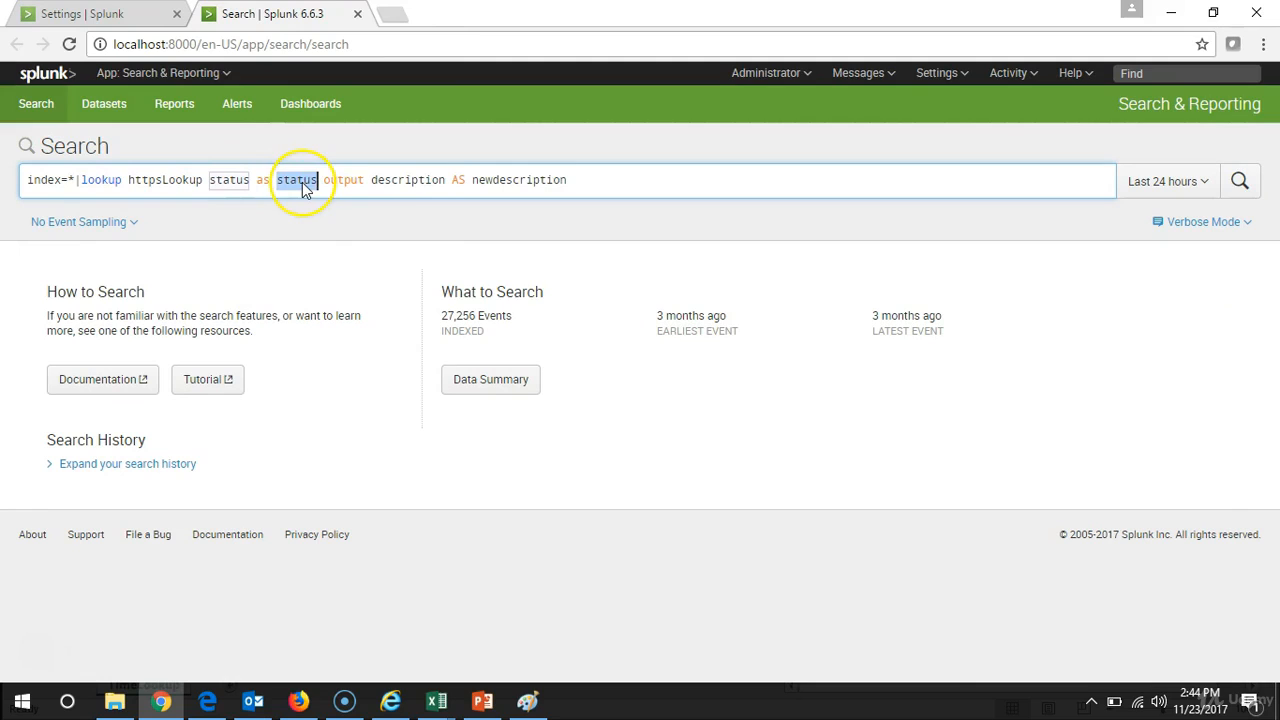
Step: Change the lookup command's output clause to outputnew and review its description and newdescription fields
left_click(366, 181)
type("new")
left_click(432, 182)
double_click(445, 185)
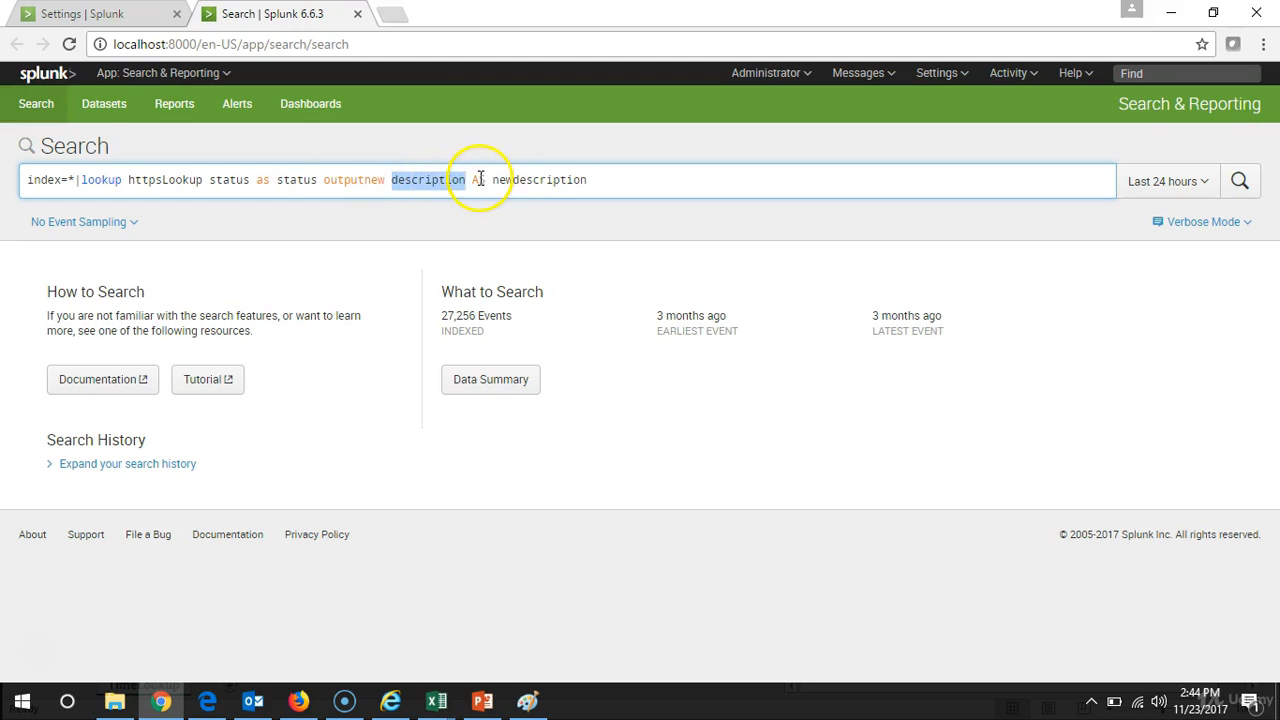
double_click(478, 181)
double_click(525, 182)
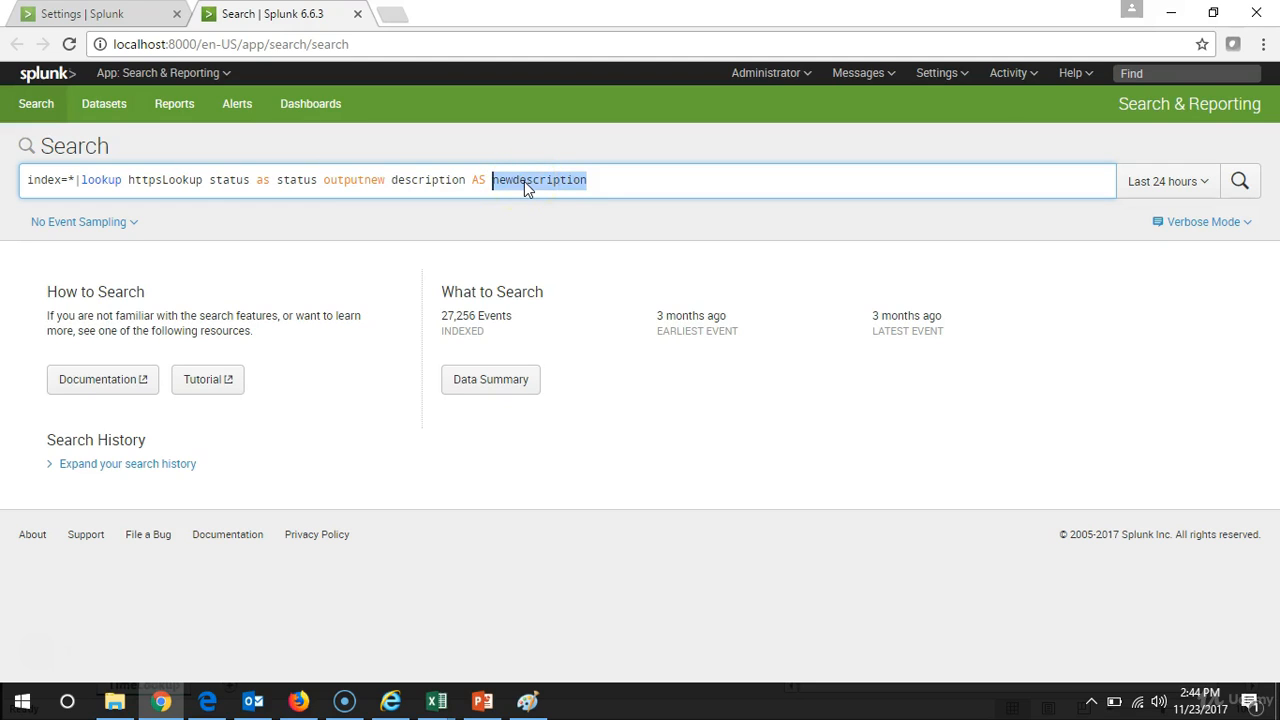
Step: Run the httpsLookup search over all time and look over the returned events
double_click(1169, 199)
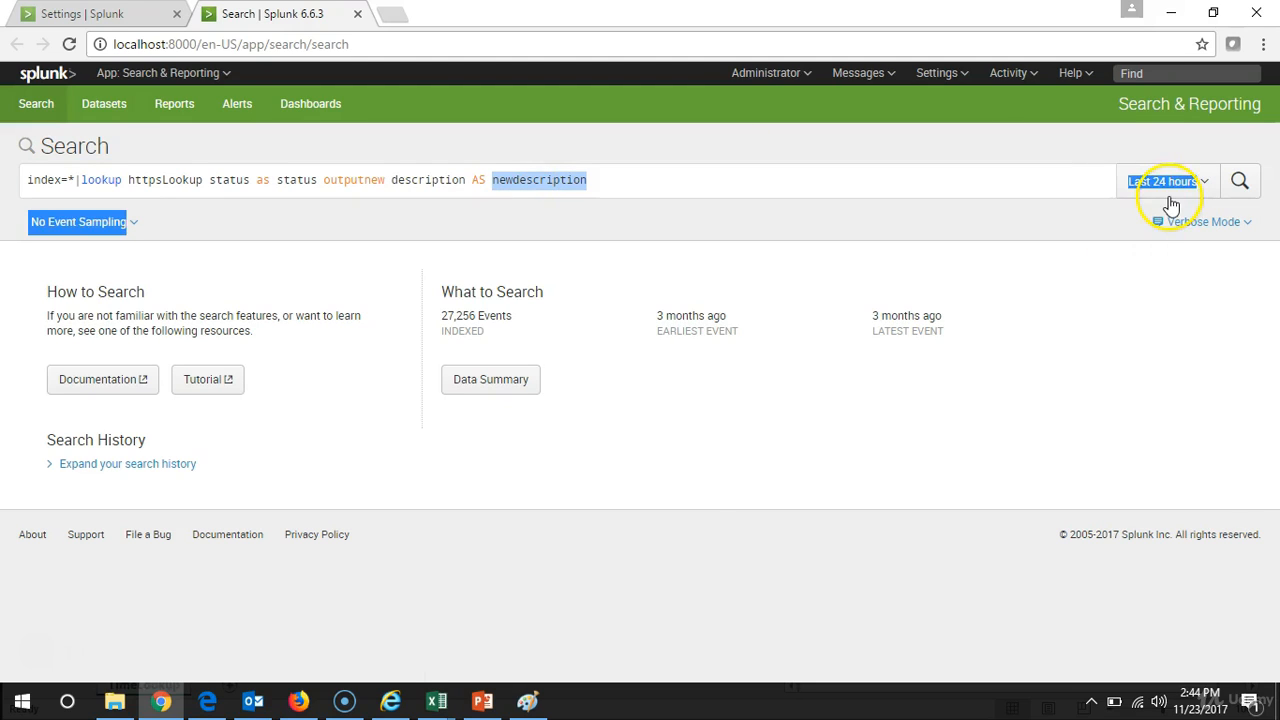
left_click(1168, 200)
left_click(1110, 266)
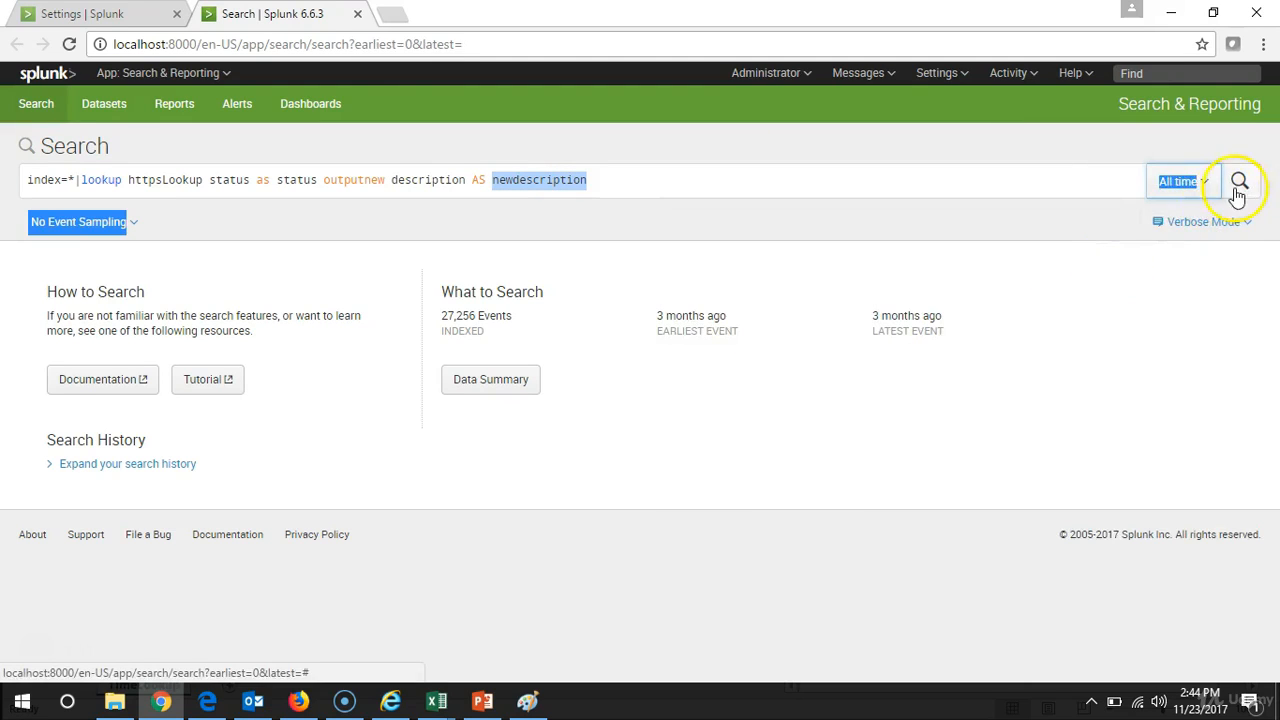
left_click(1238, 190)
left_click_drag(1272, 229, 1265, 370)
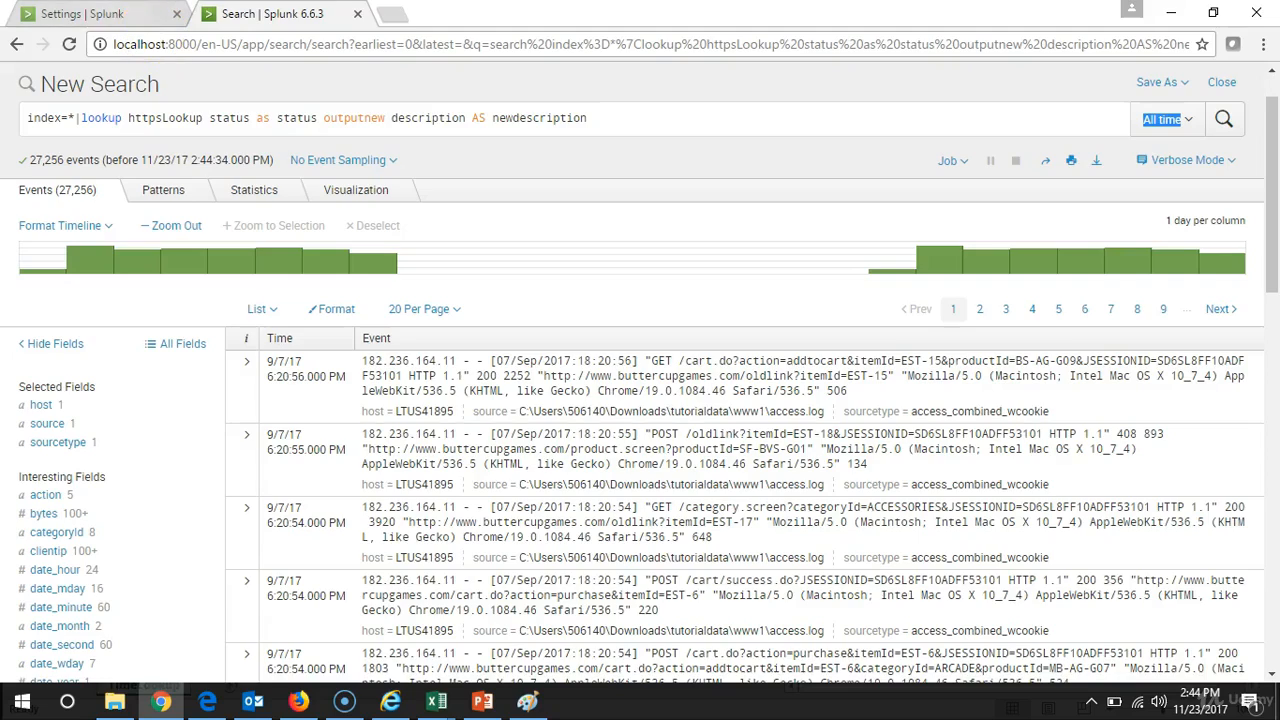
Step: Return to the automatic lookups list and review the access_combined_wcookie httpsLookup entry
left_click(82, 13)
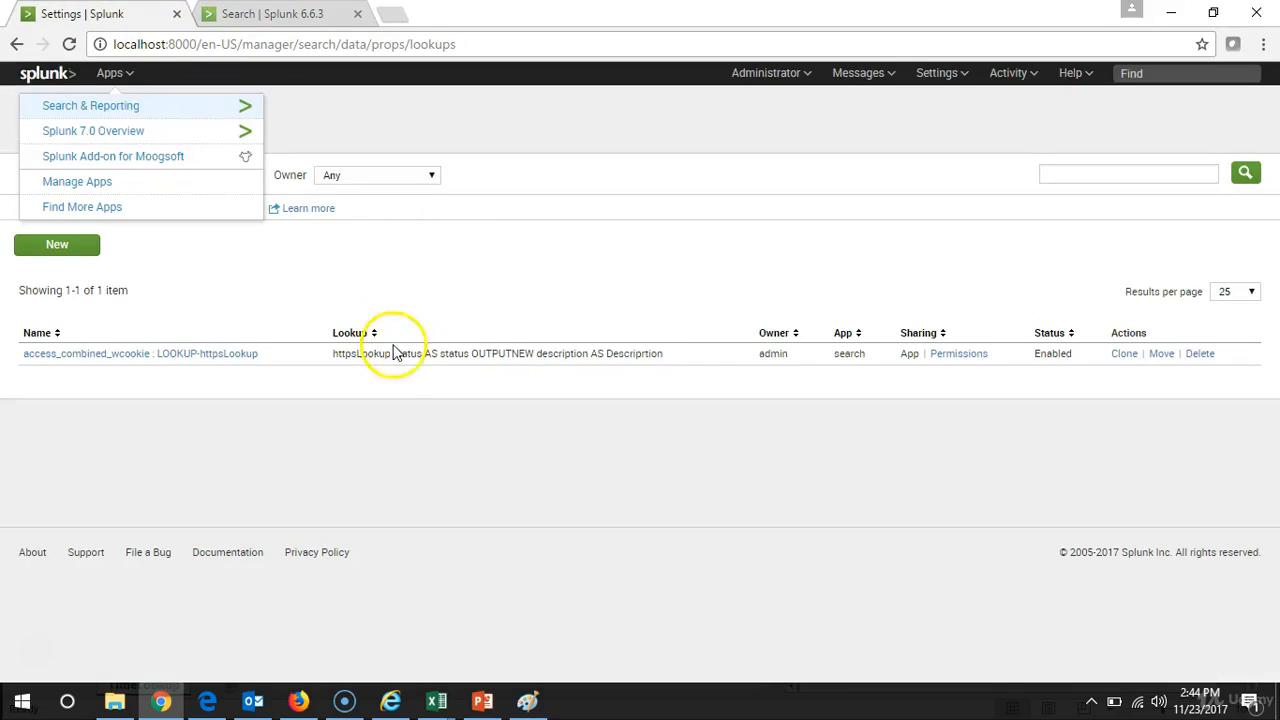
left_click(382, 394)
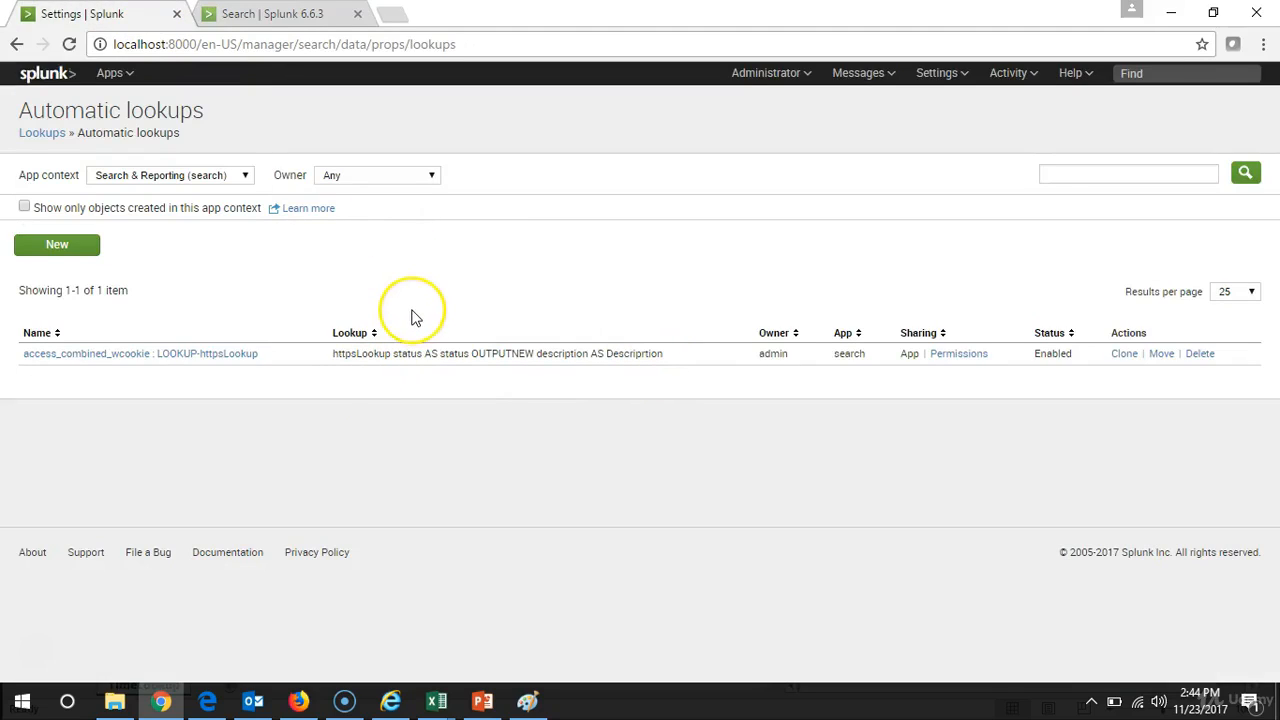